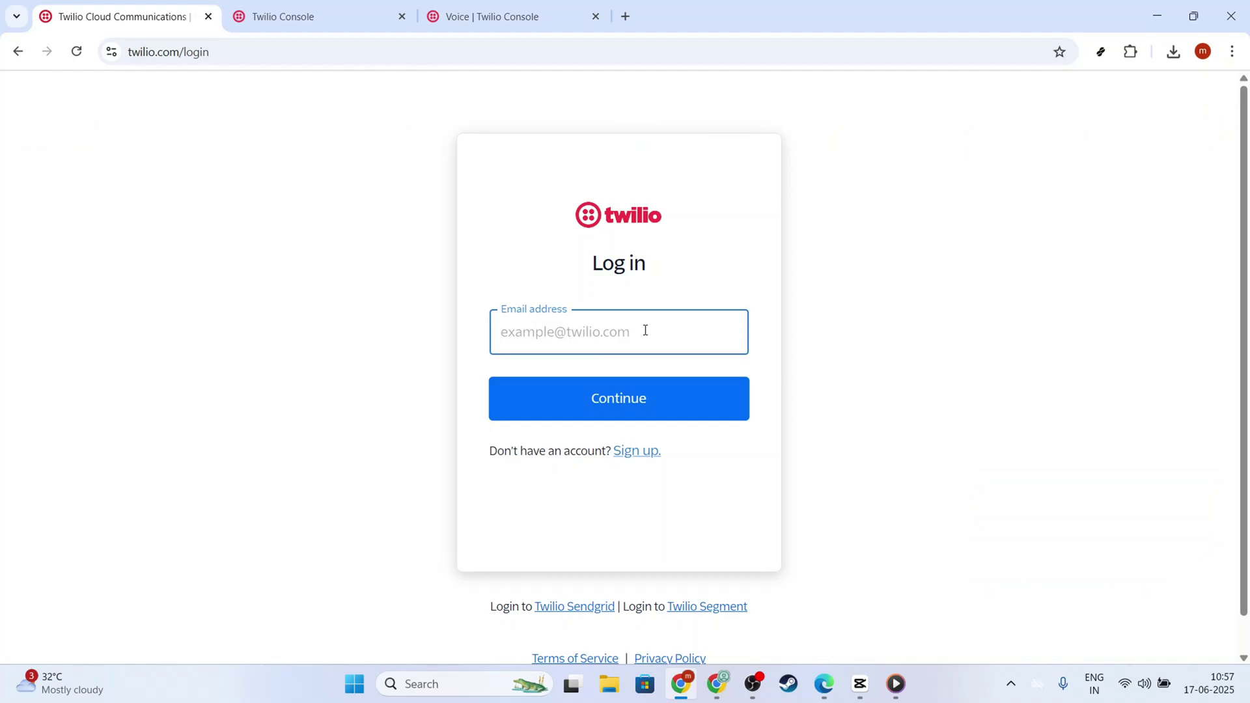
Step: View the free-trial sign-up form and return to the login page to try continuing without an email address
click(623, 454)
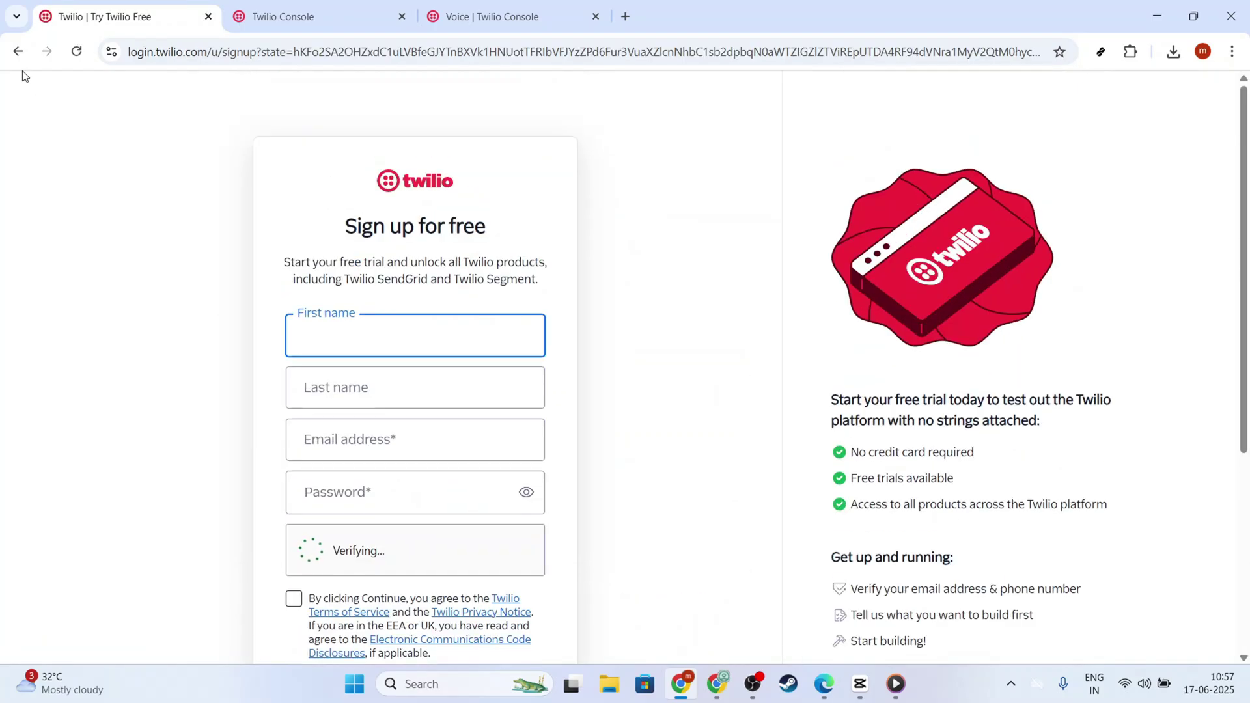
click(18, 52)
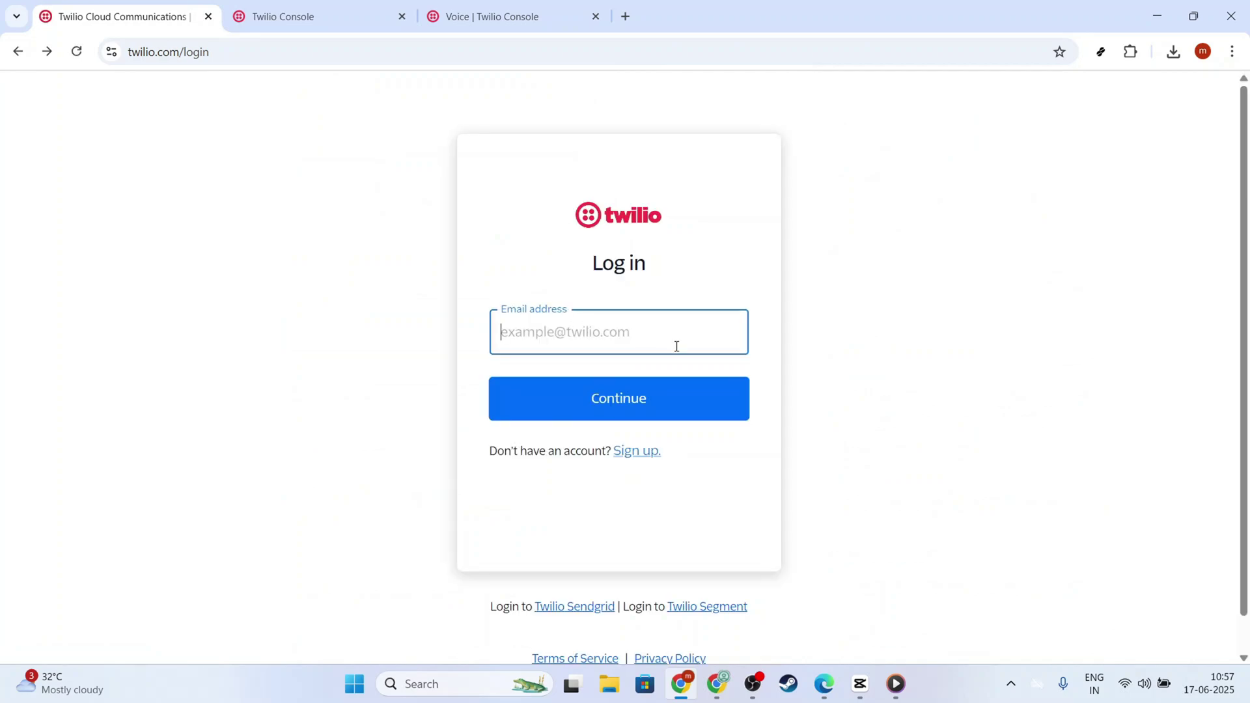
click(678, 409)
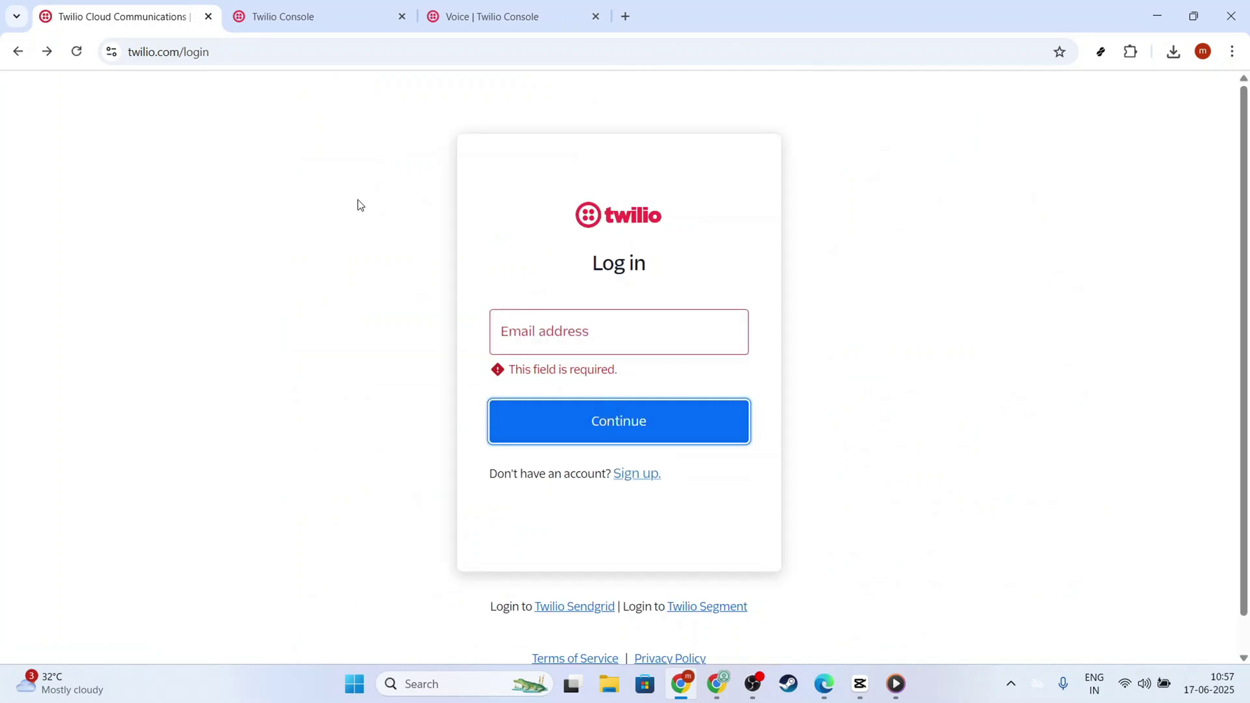
Step: Switch to the Twilio Console account dashboard and view the Monitor sections before returning to the Develop sections
click(338, 22)
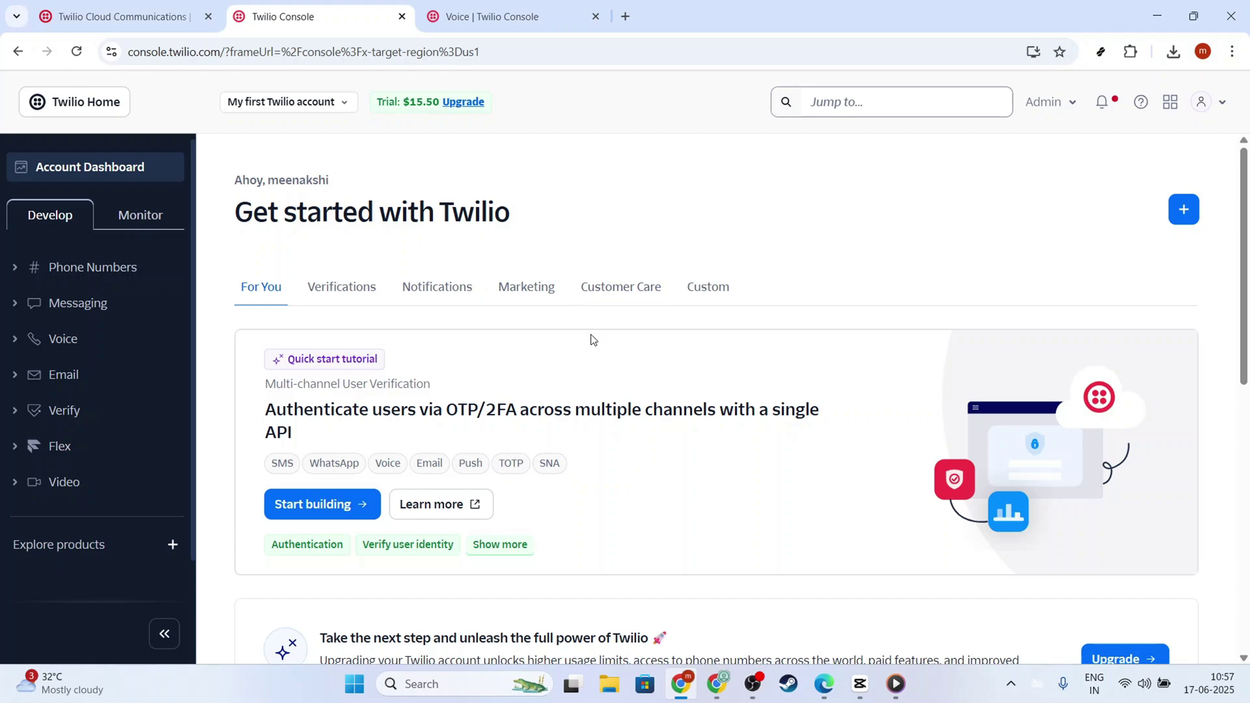
click(146, 220)
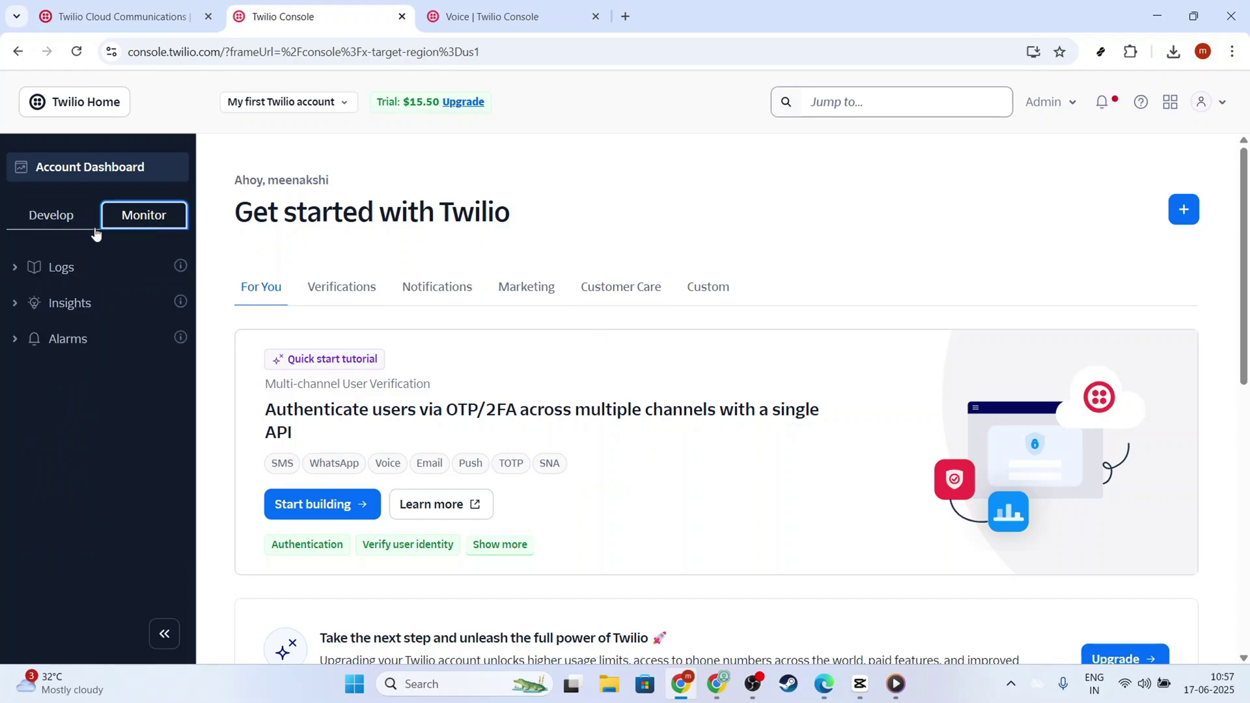
click(53, 220)
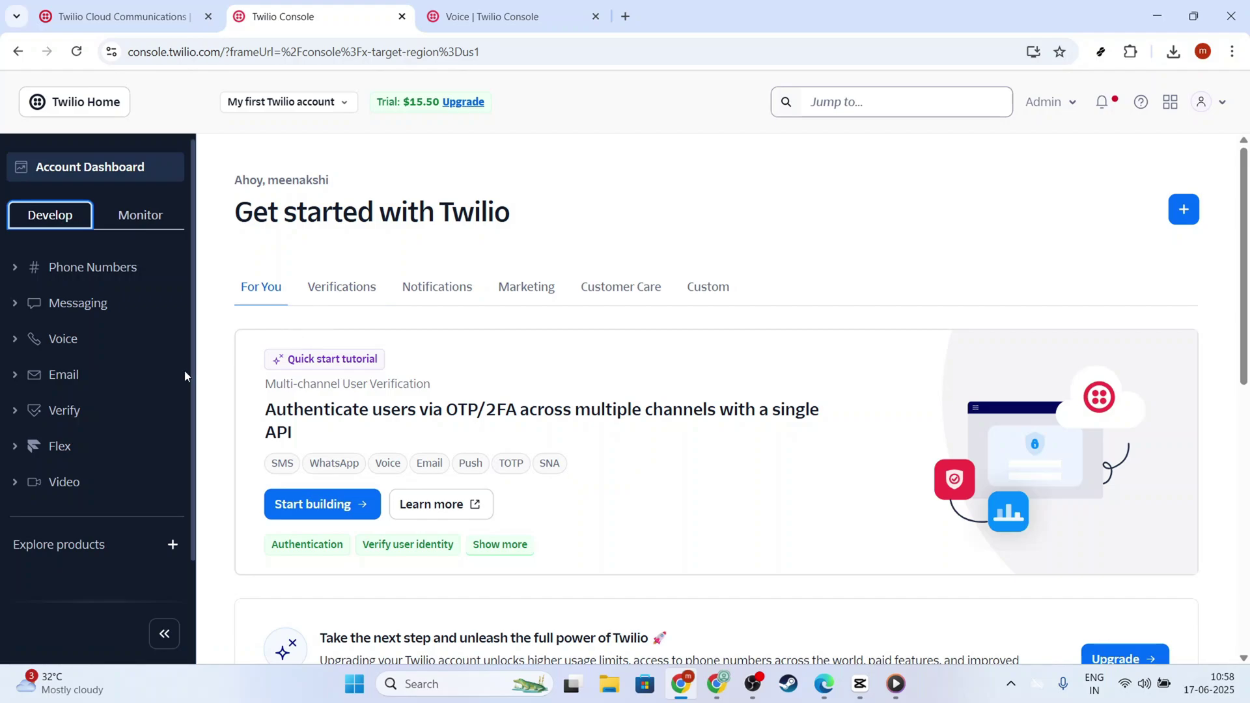
Step: Expand the Verify, Flex and Video products to view the options under each one
click(91, 415)
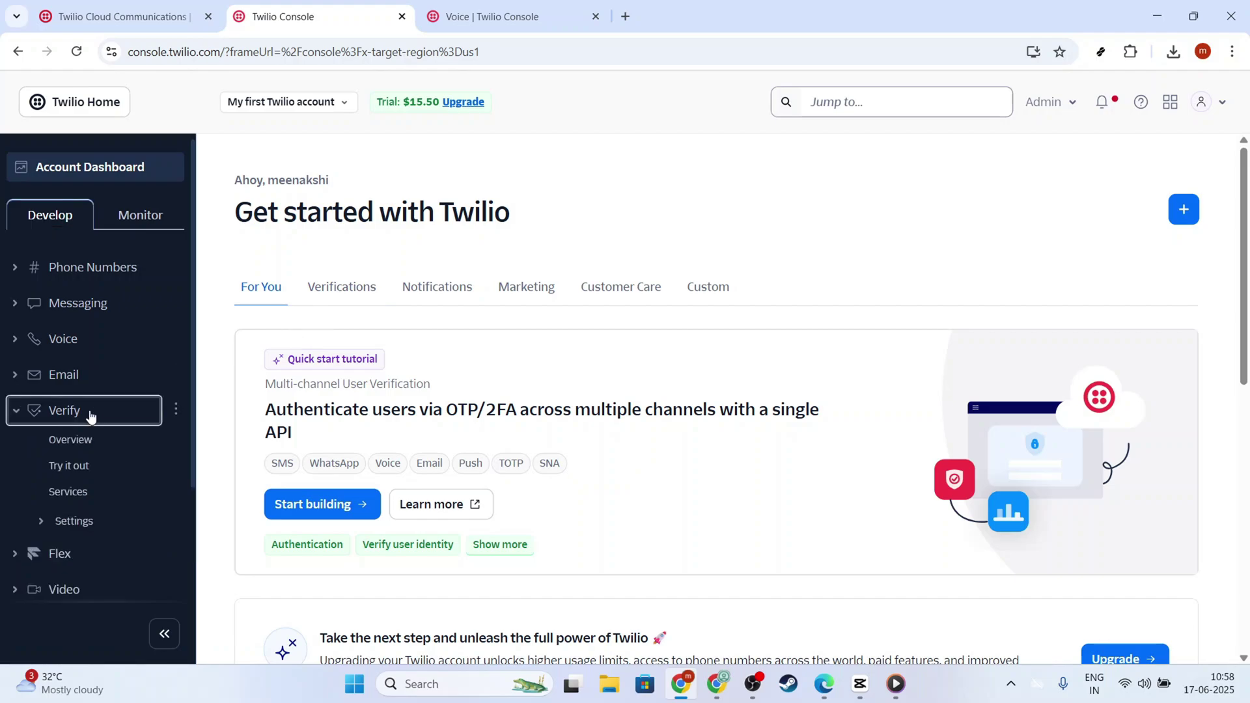
click(89, 550)
scroll(118, 495, down, 2)
scroll(120, 478, down, 3)
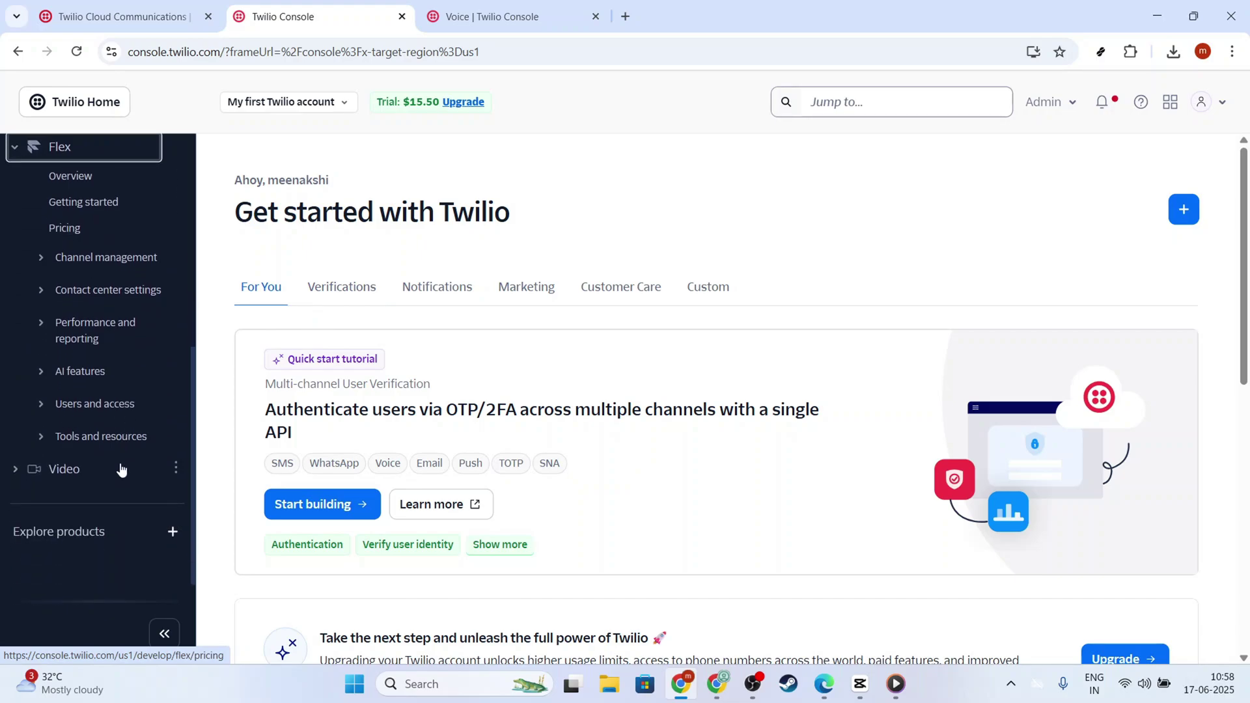
click(112, 476)
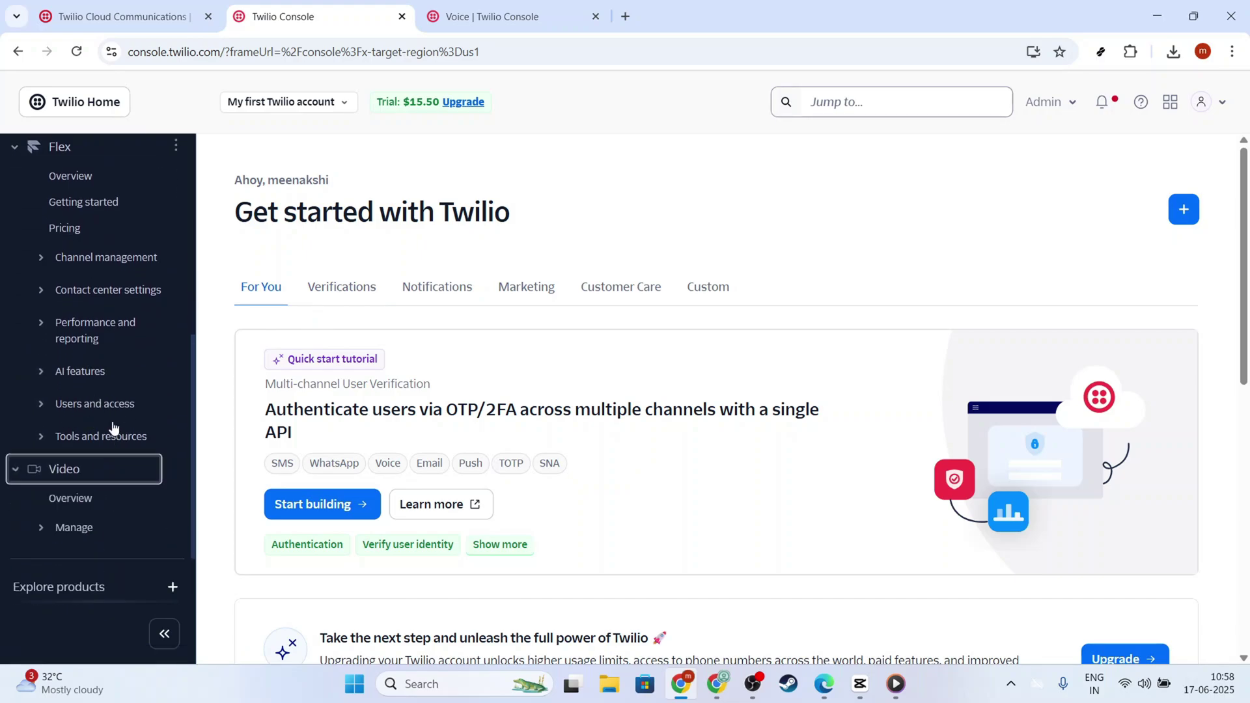
click(91, 149)
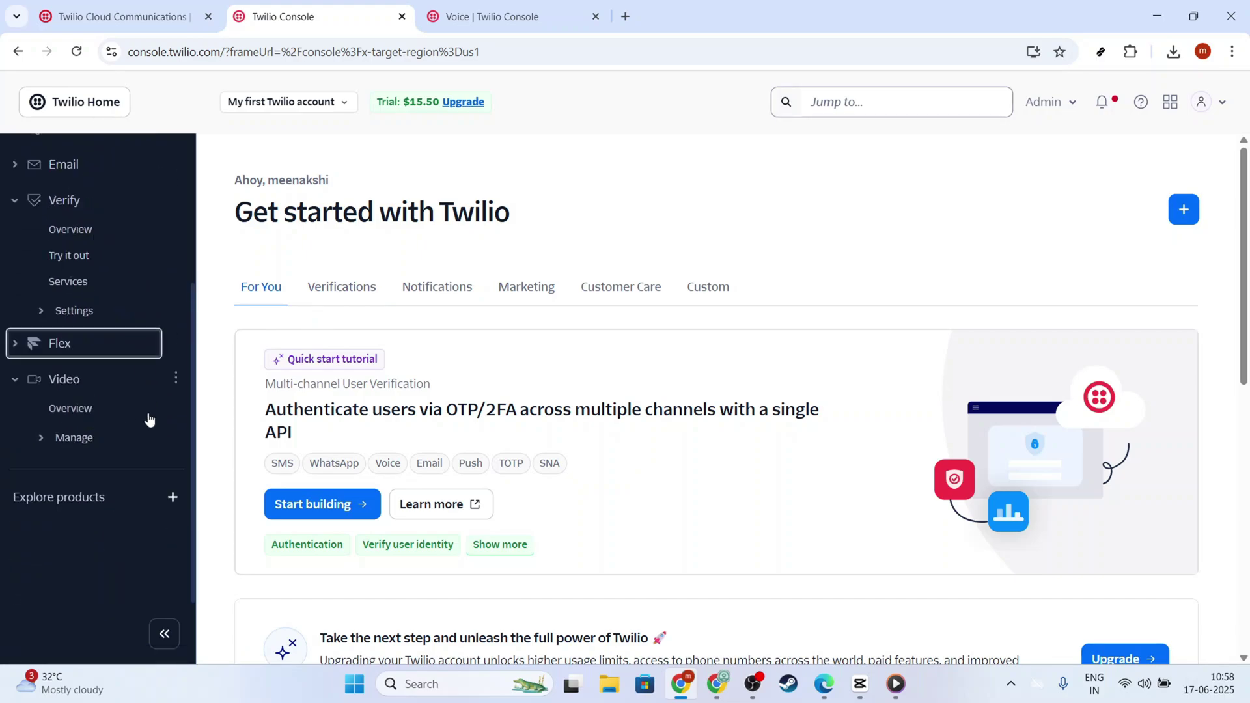
click(111, 347)
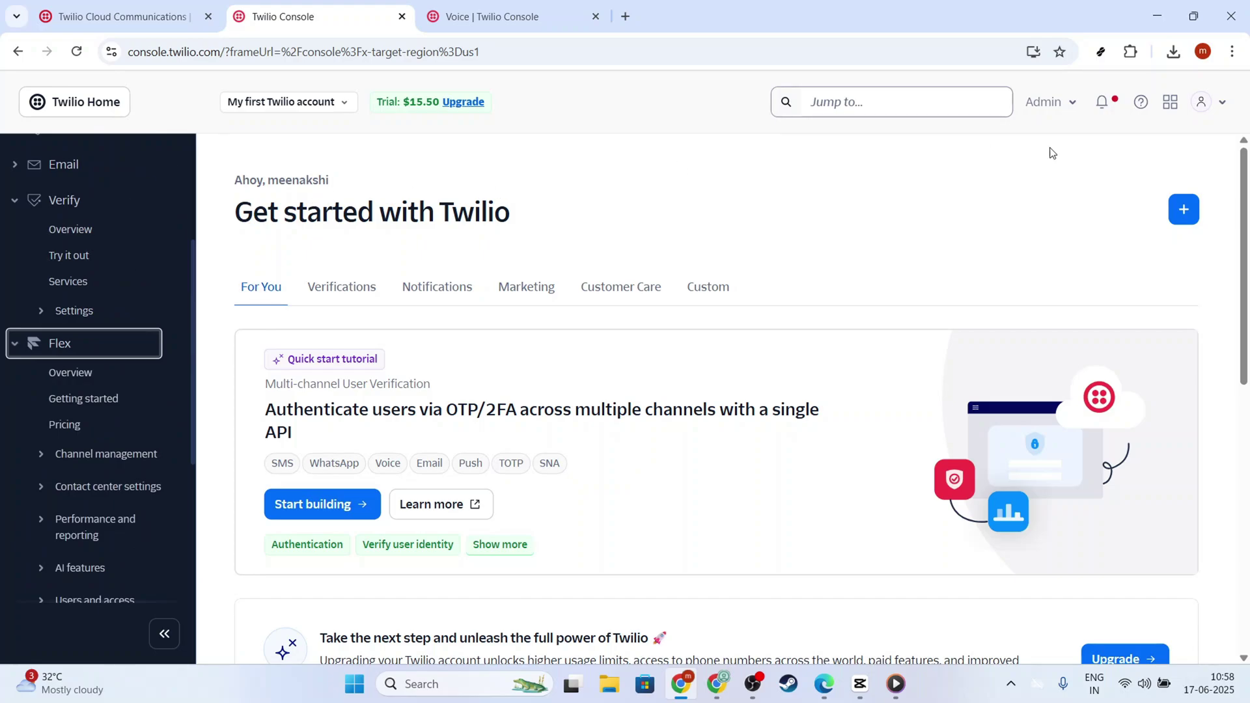
Step: View the user account options and close them to return to the dashboard's full product list
click(1214, 108)
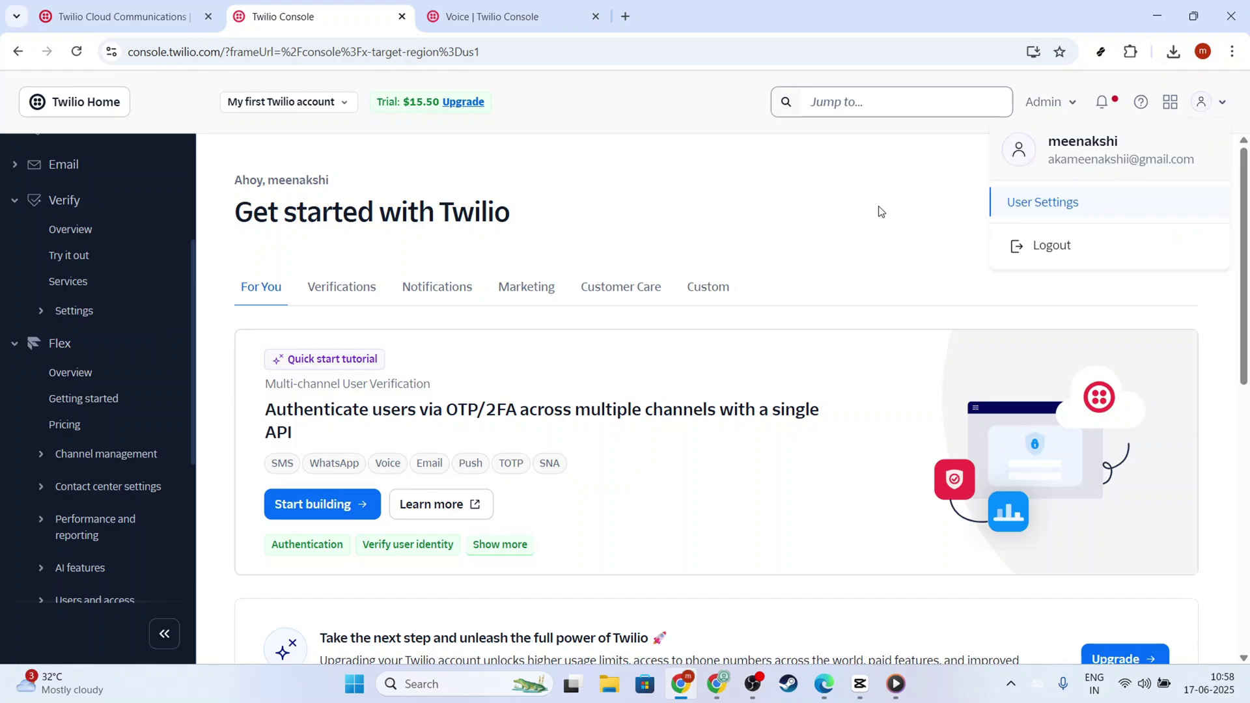
key(Escape)
scroll(113, 221, up, 3)
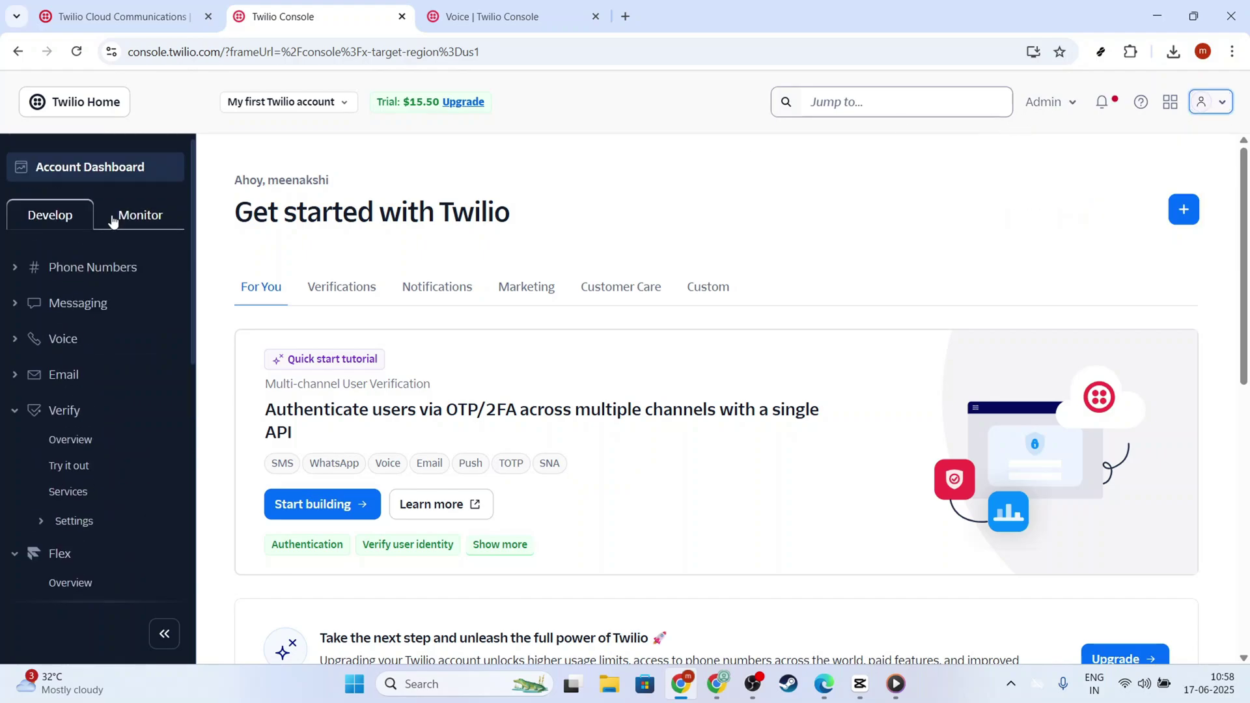
Step: From the Build With Programmable Voice page, open the search for a first Twilio number and review the available United States numbers and monthly fees
click(518, 13)
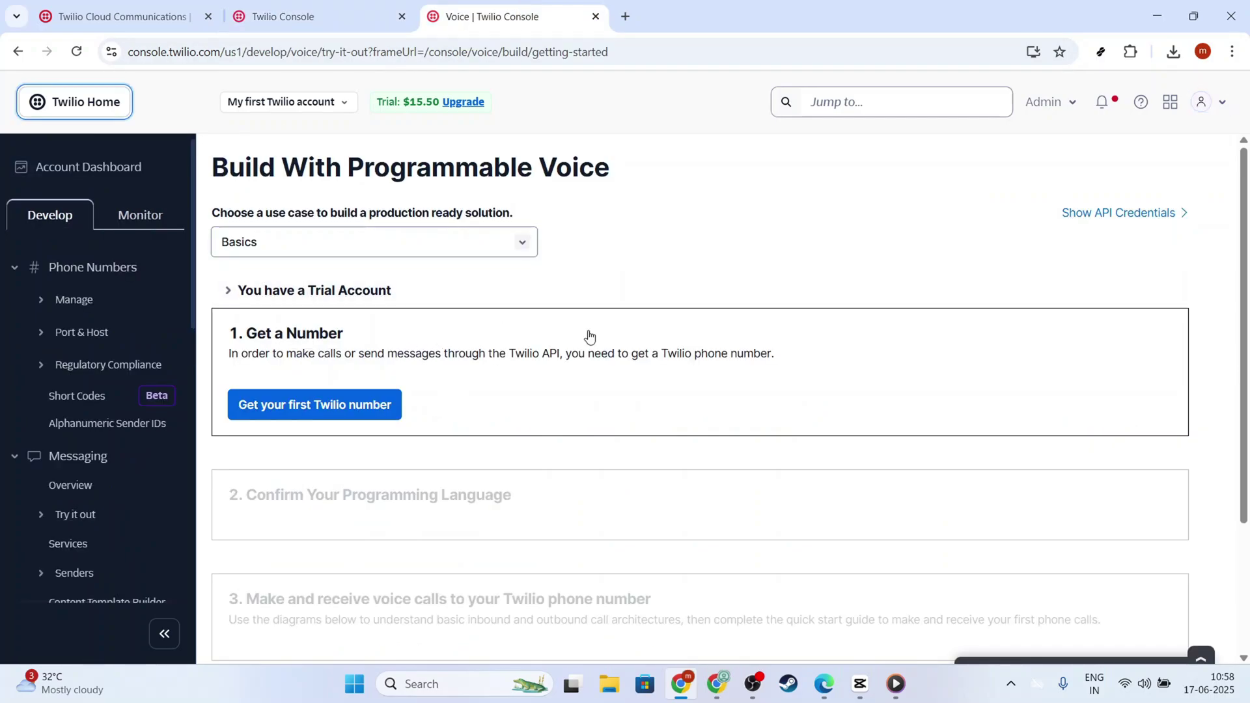
click(334, 407)
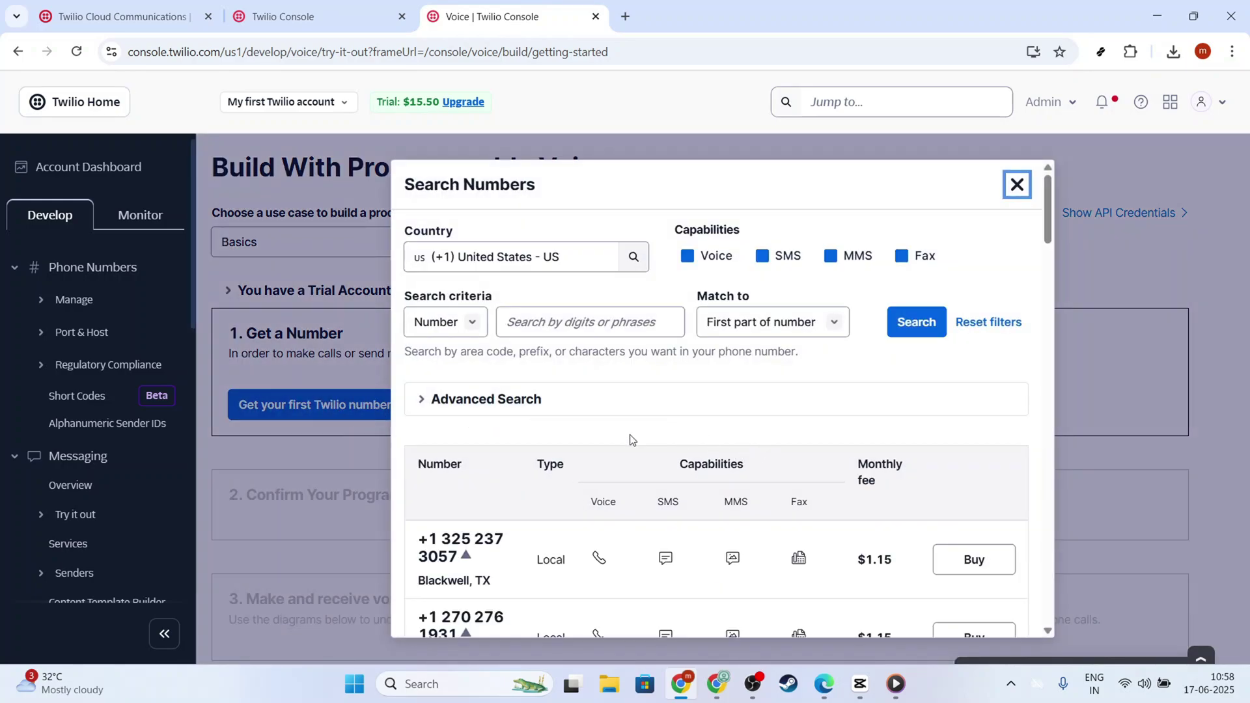
scroll(760, 402, down, 1)
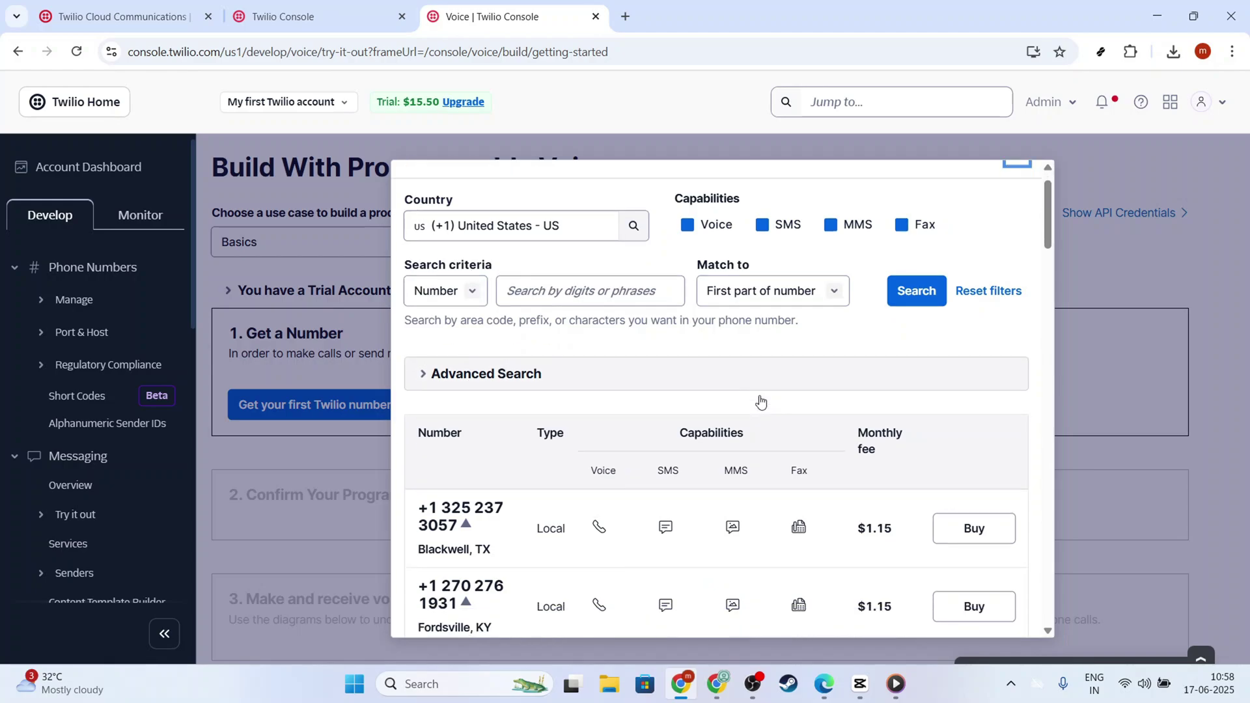
scroll(760, 402, down, 5)
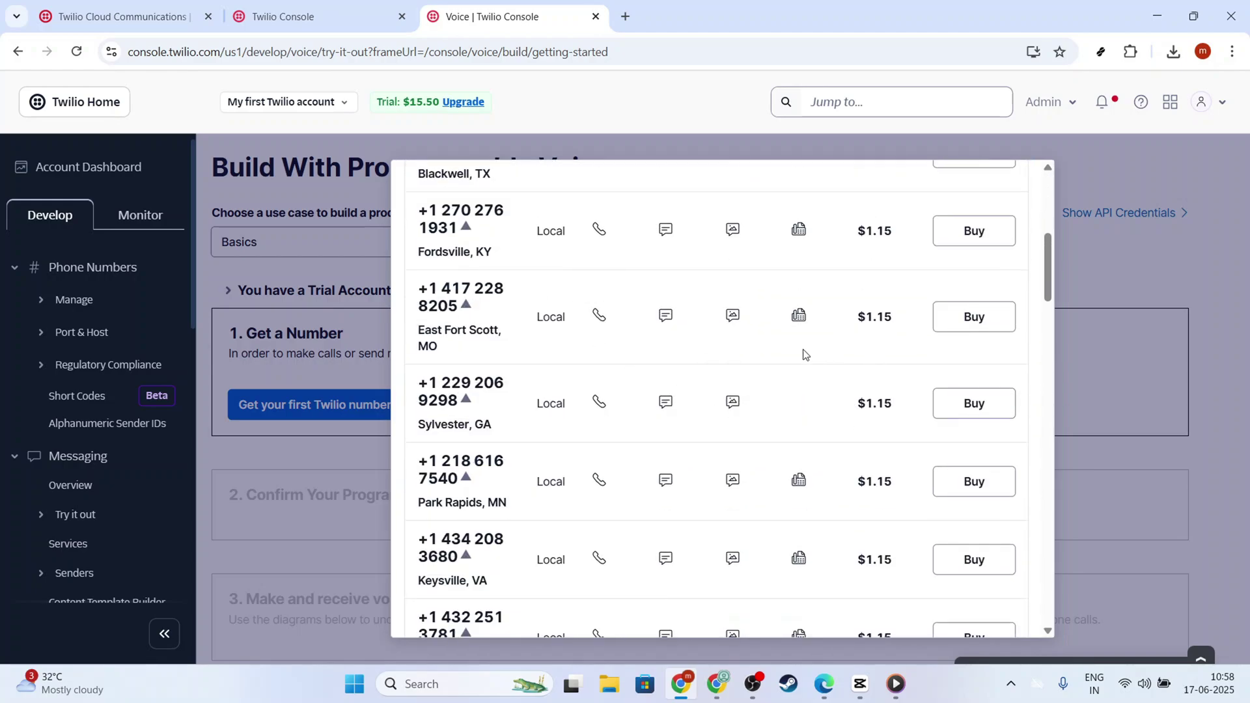
scroll(815, 371, down, 8)
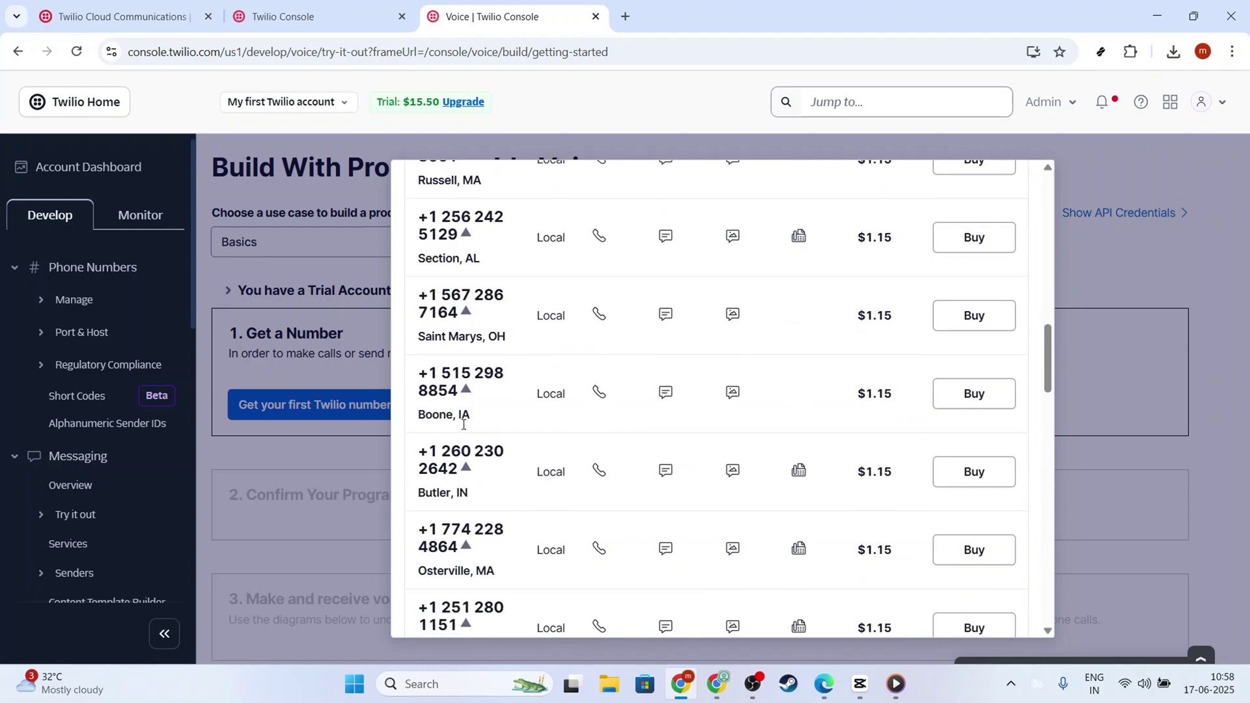
scroll(464, 424, down, 4)
scroll(478, 404, up, 12)
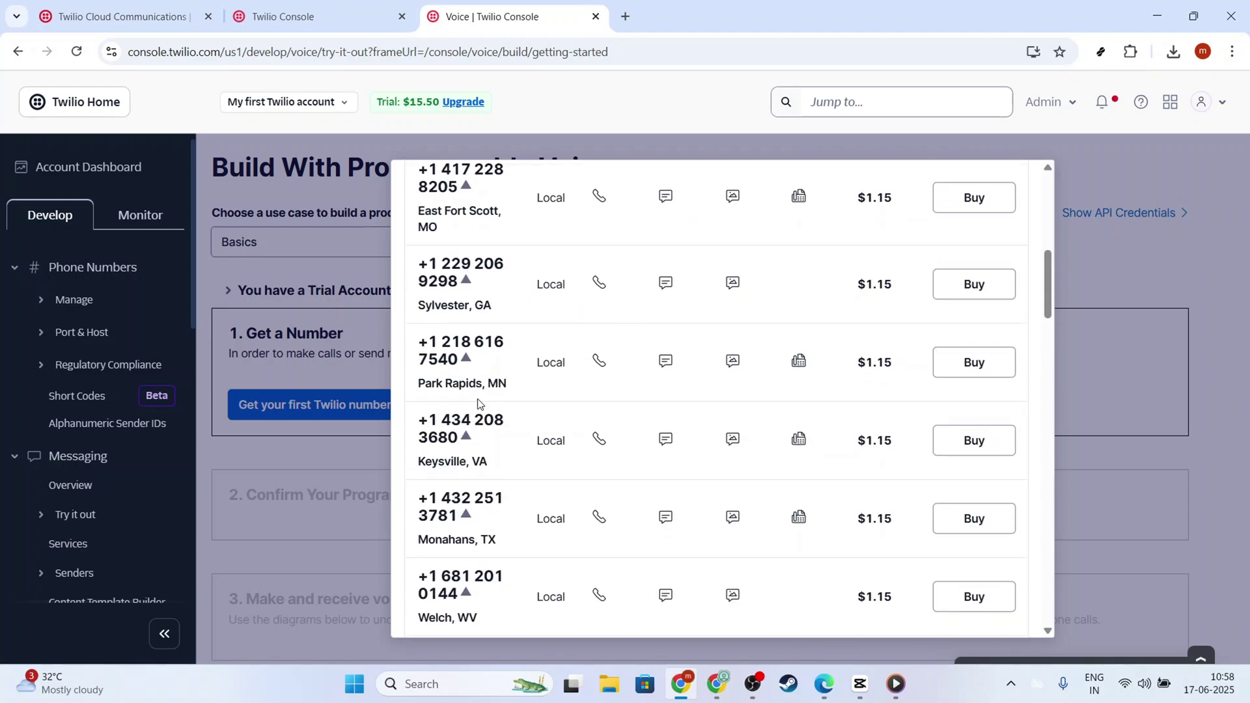
scroll(479, 404, up, 8)
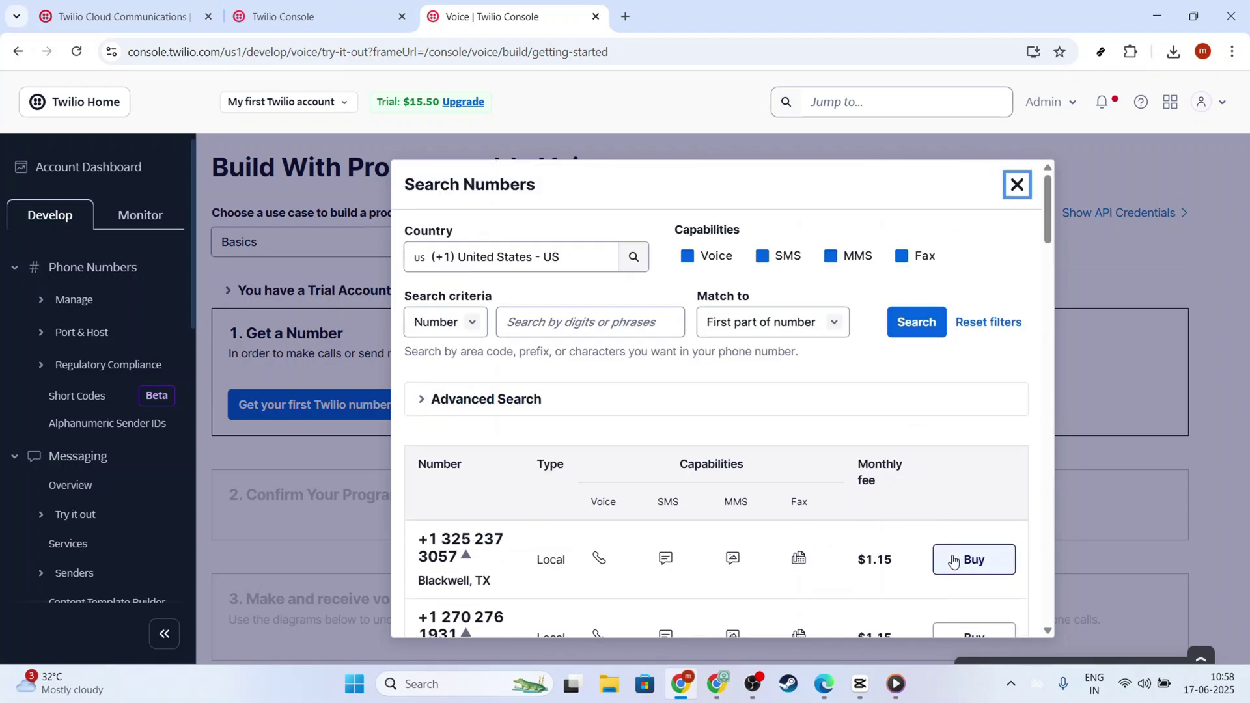
scroll(889, 400, down, 2)
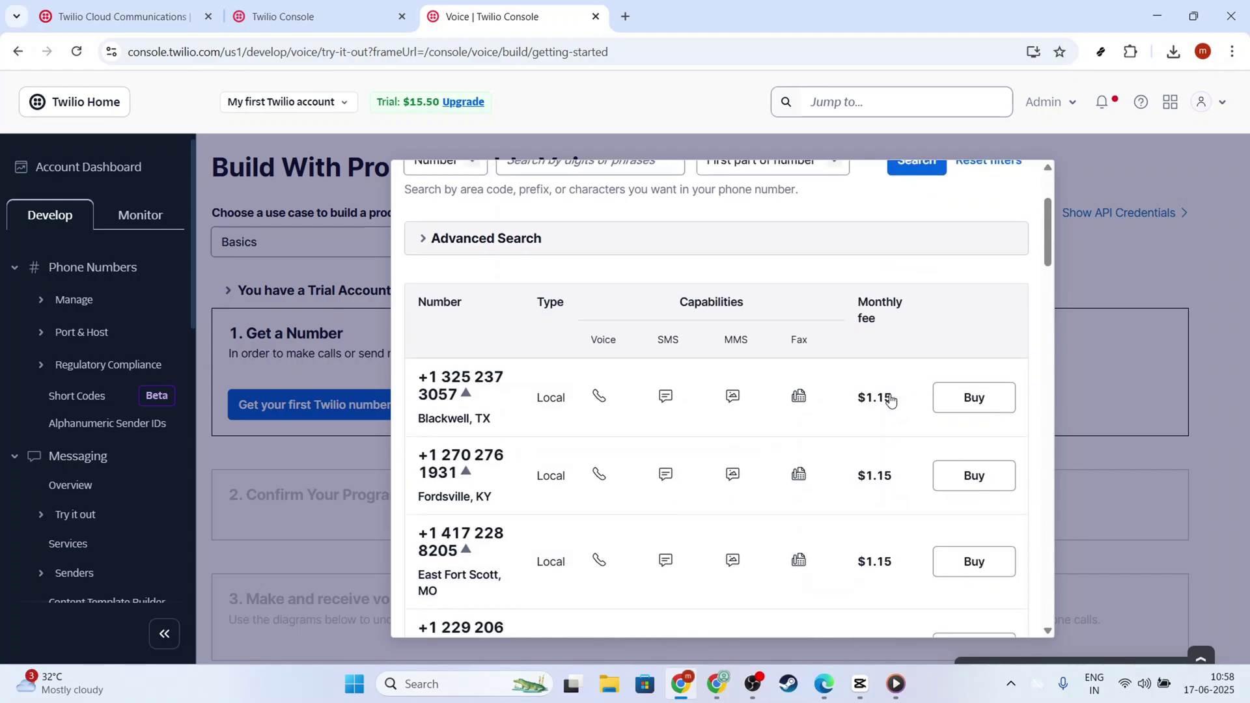
scroll(890, 400, up, 3)
Step: Check the Match to options for the number search and toggle the Voice capability filter off and on again
click(834, 321)
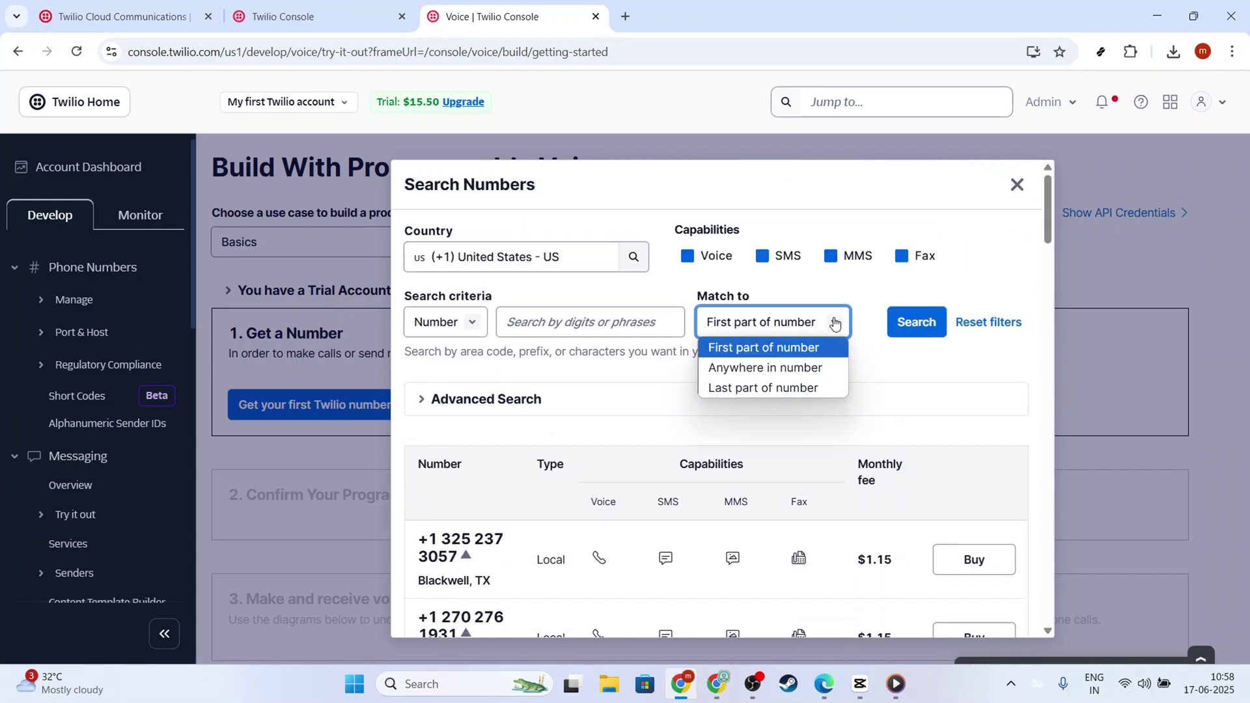
click(957, 307)
click(695, 258)
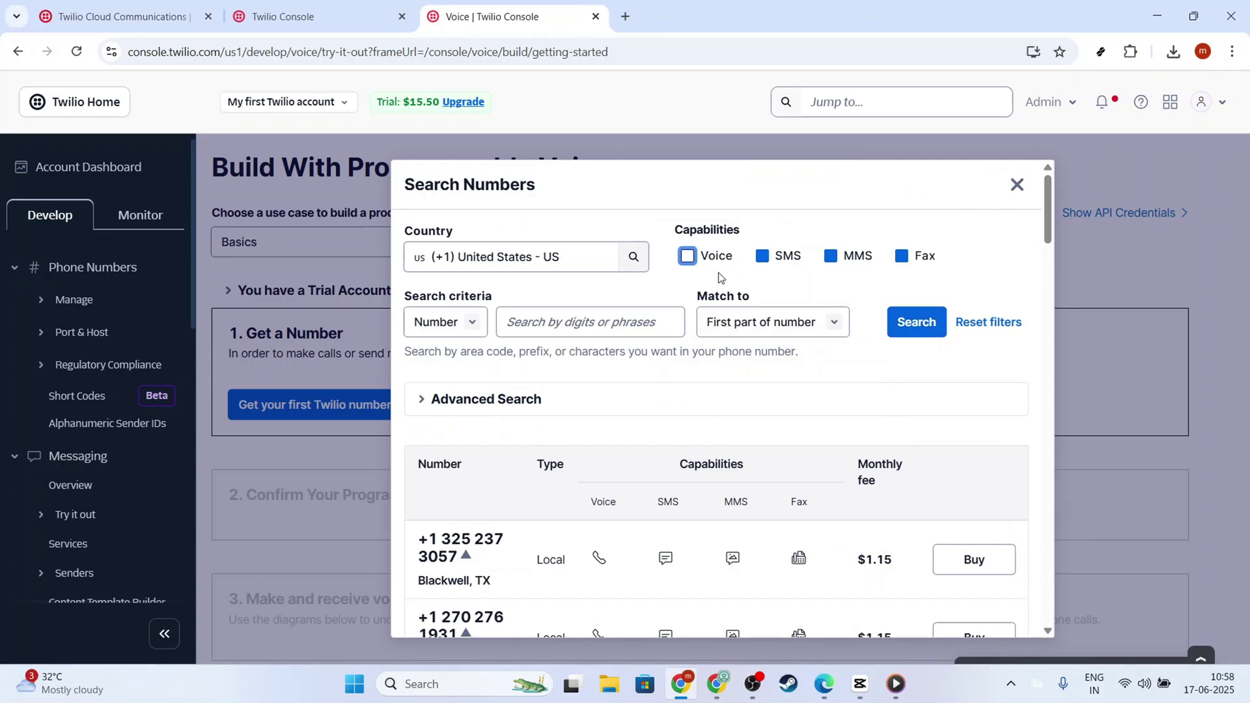
click(687, 260)
Step: Examine the number offered for East Fort Scott, MO, and close the number search without buying
scroll(756, 327, down, 5)
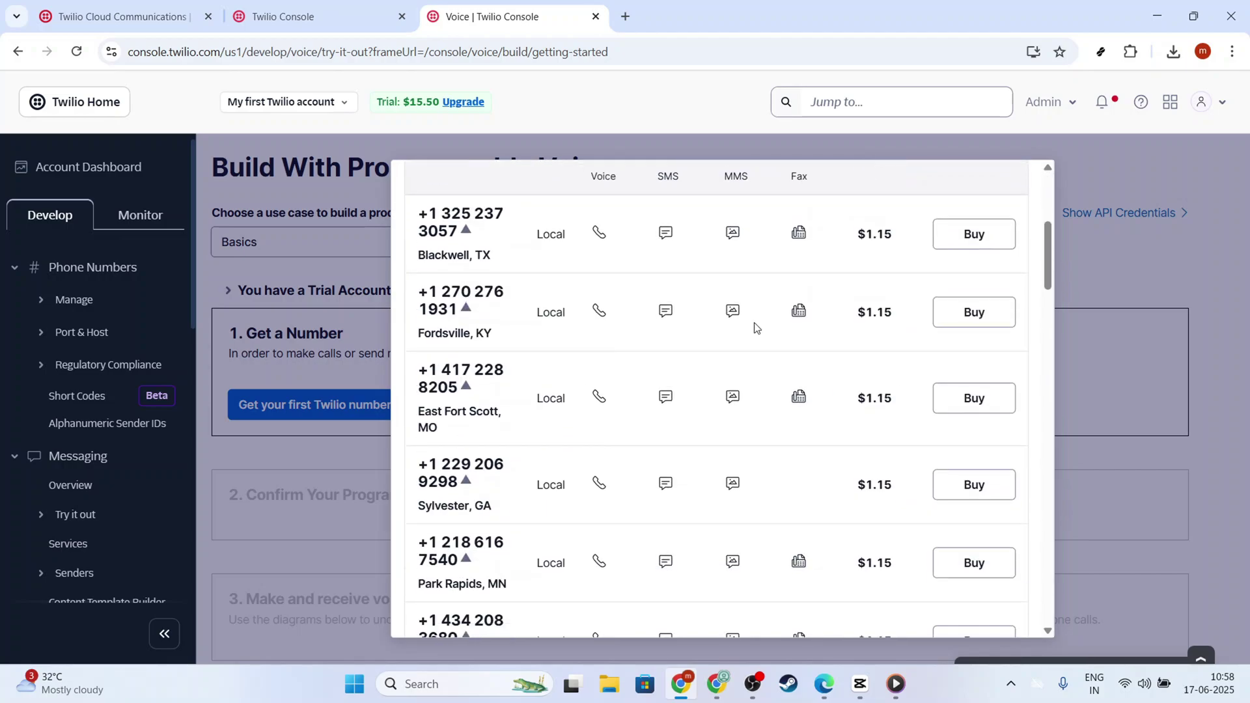
drag(479, 393, 418, 362)
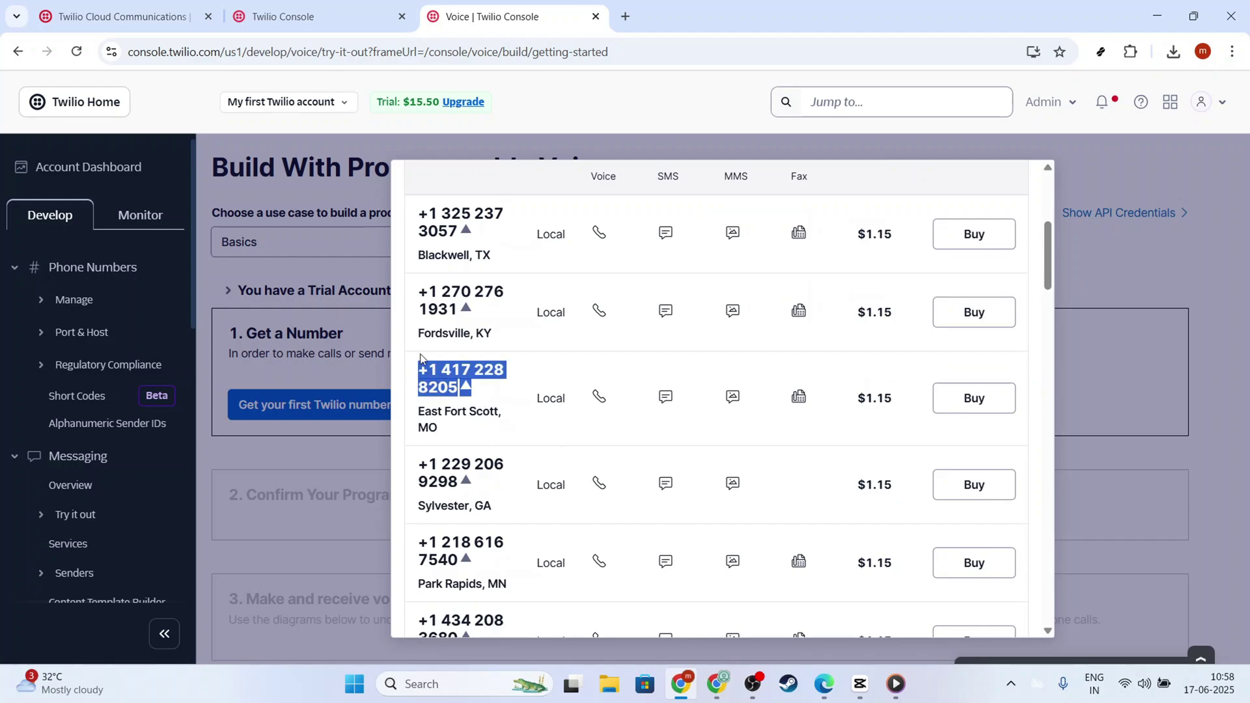
click(473, 428)
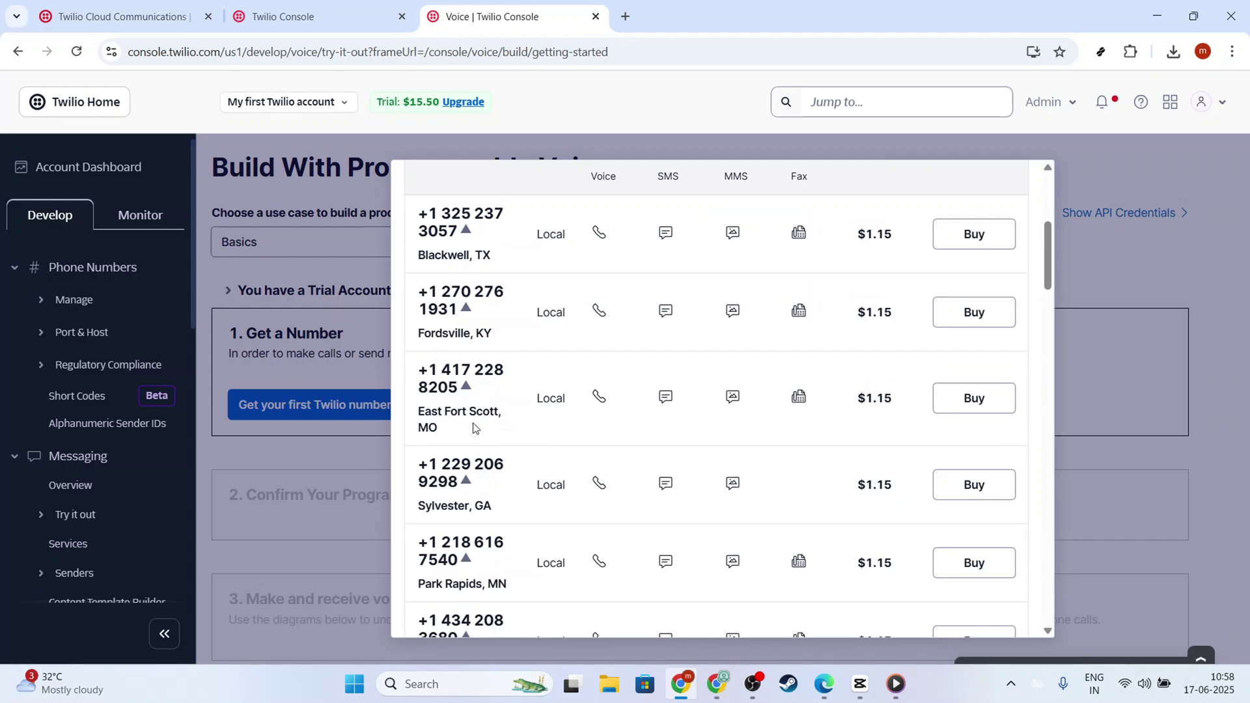
click(1096, 183)
click(339, 403)
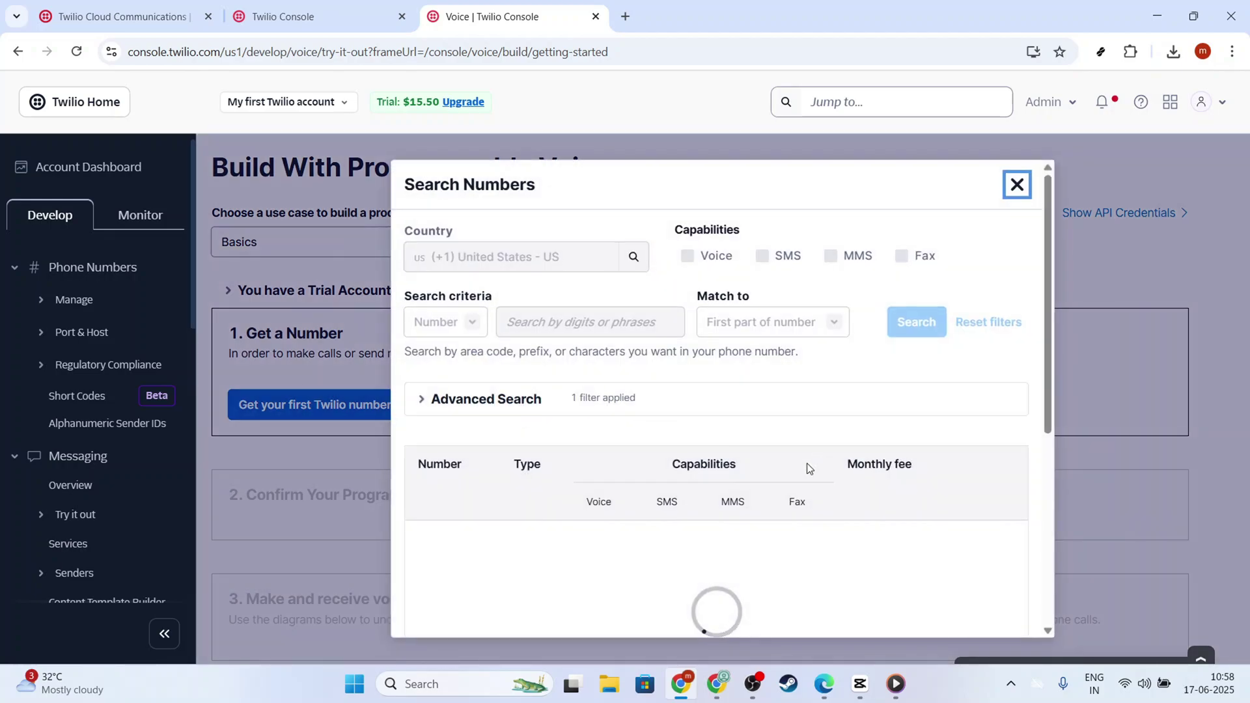
click(1018, 186)
Step: Choose Ruby in the Confirm Your Programming Language section and advance to making and receiving voice calls
scroll(401, 486, down, 3)
drag(518, 337, 198, 336)
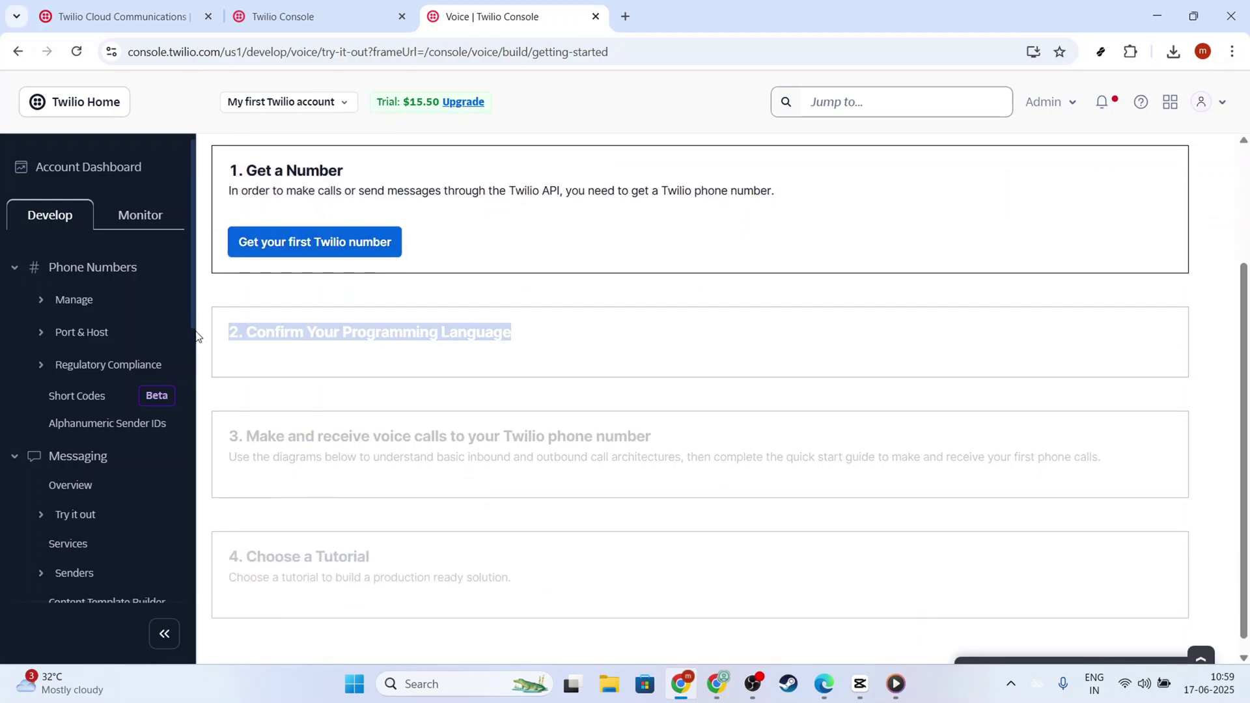
click(364, 351)
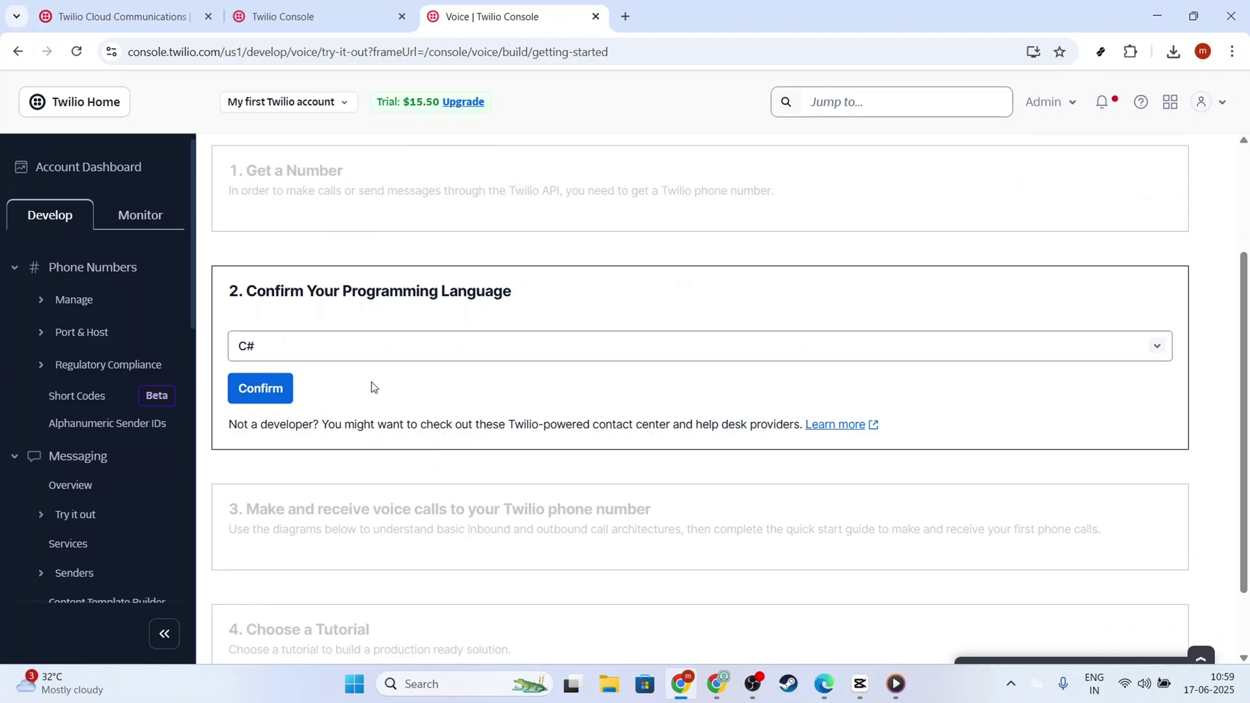
click(282, 352)
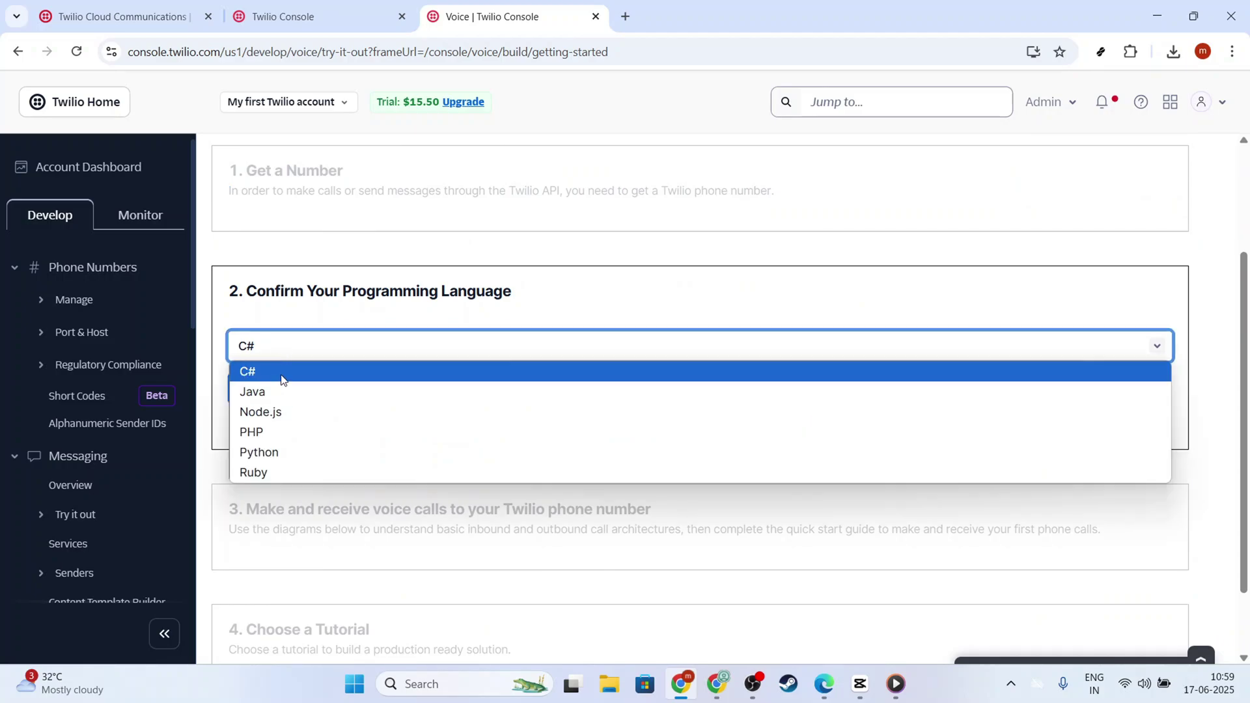
click(272, 474)
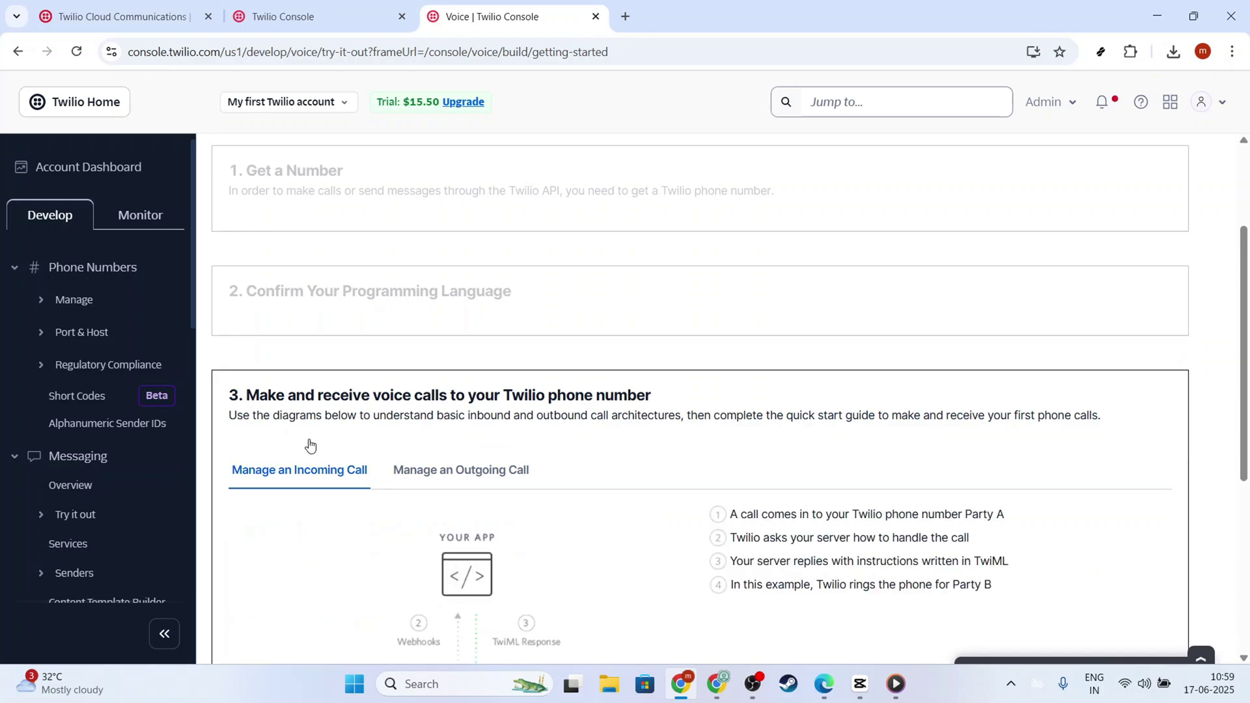
Step: Review the Manage an Incoming Call diagram and its numbered explanation, down to the Choose a Tutorial section
scroll(502, 413, down, 5)
scroll(503, 413, up, 3)
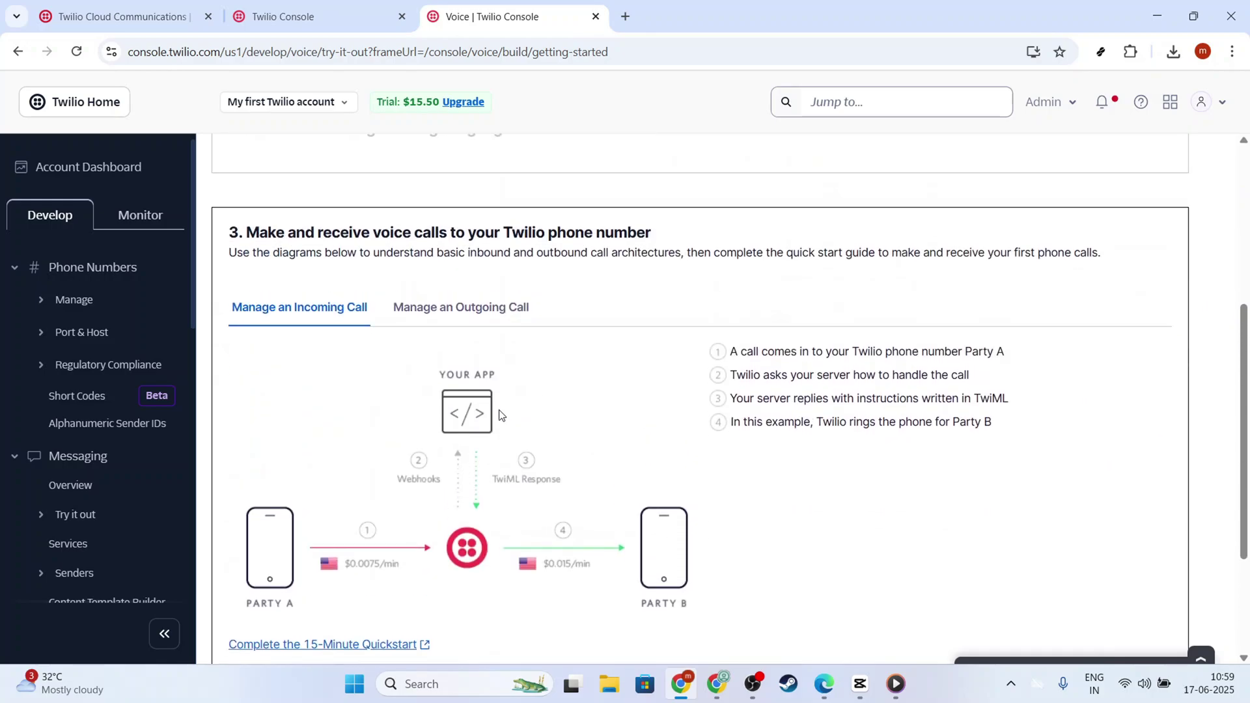
scroll(658, 372, down, 2)
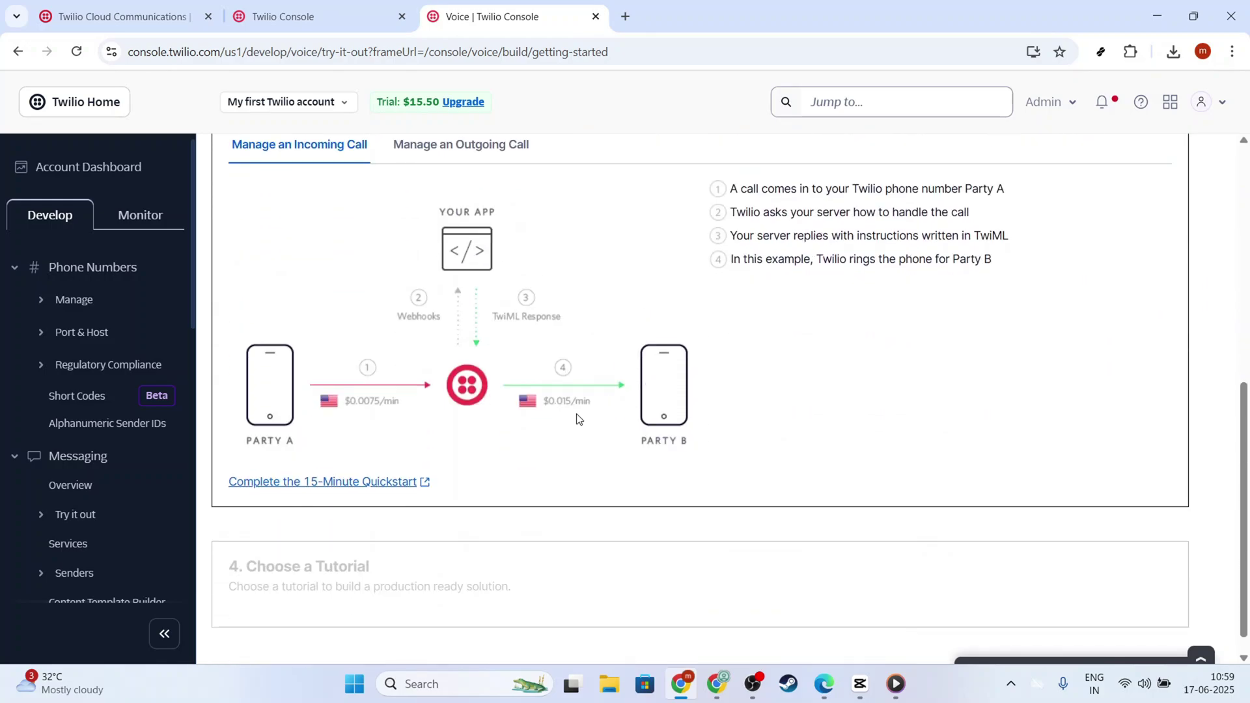
scroll(586, 418, up, 2)
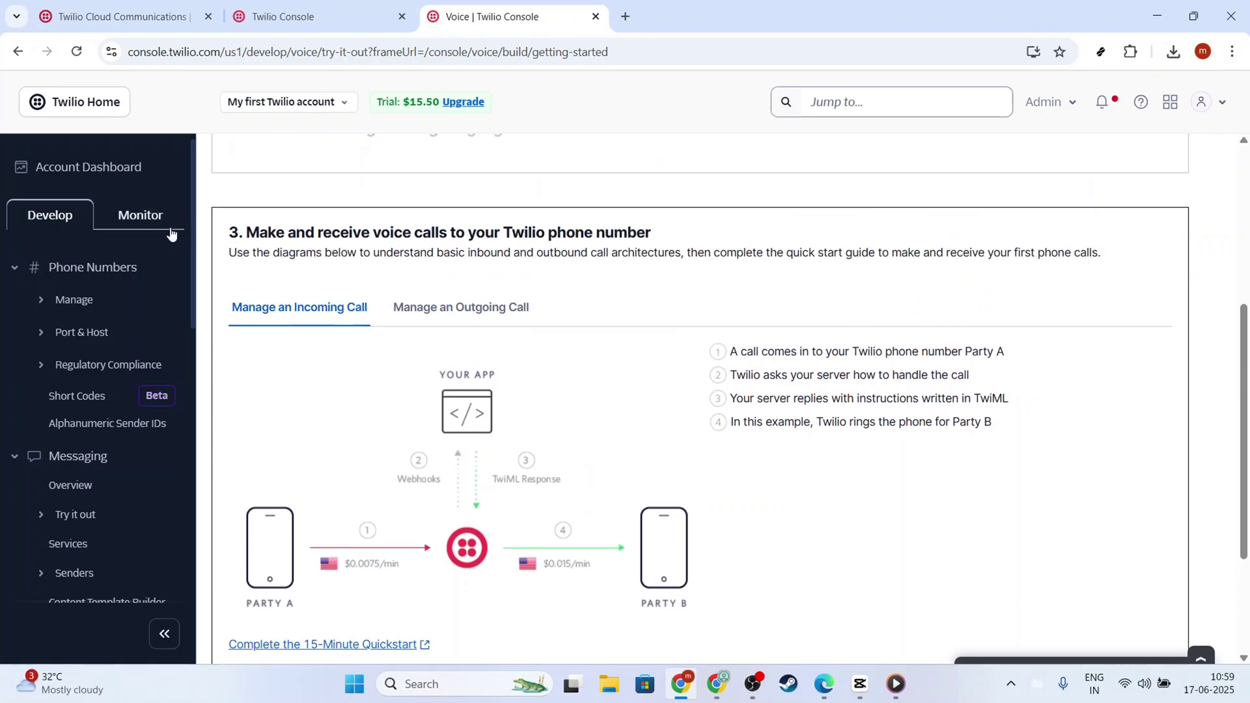
scroll(618, 386, down, 3)
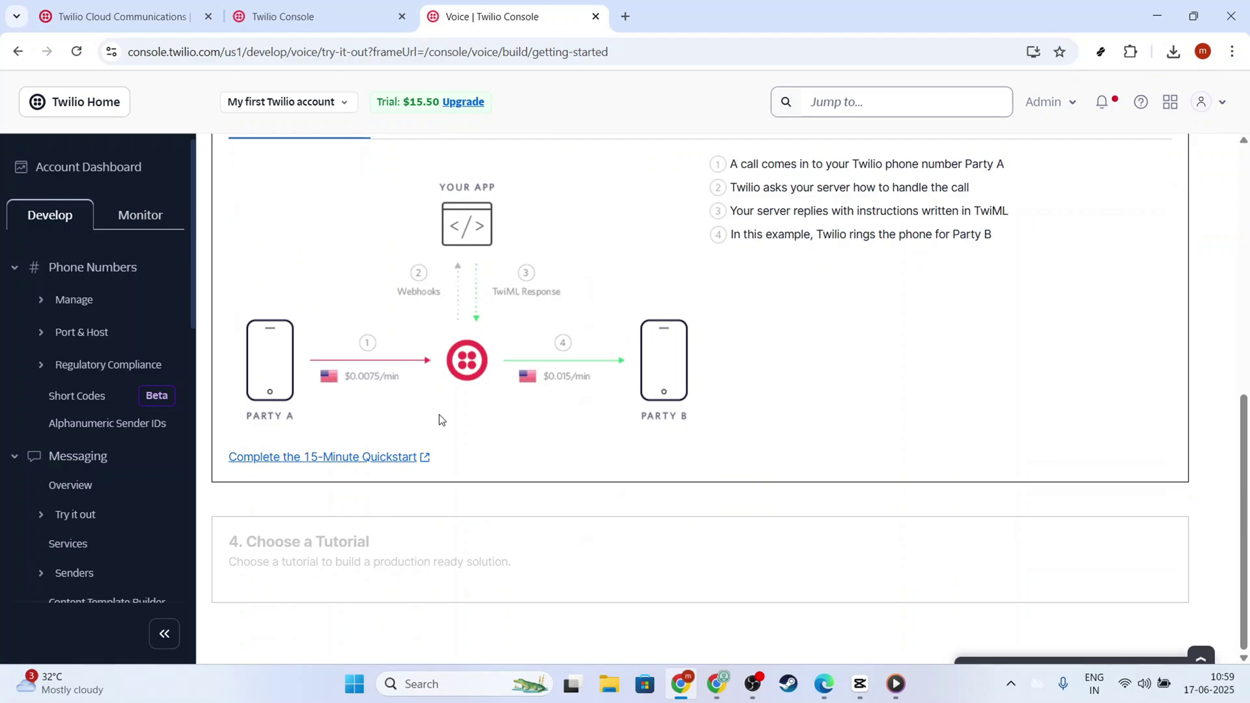
Step: Recheck the Manage an Incoming Call diagram, then open the Choose a Tutorial section and review its tutorial links
scroll(526, 452, up, 5)
scroll(756, 433, down, 5)
scroll(531, 395, up, 4)
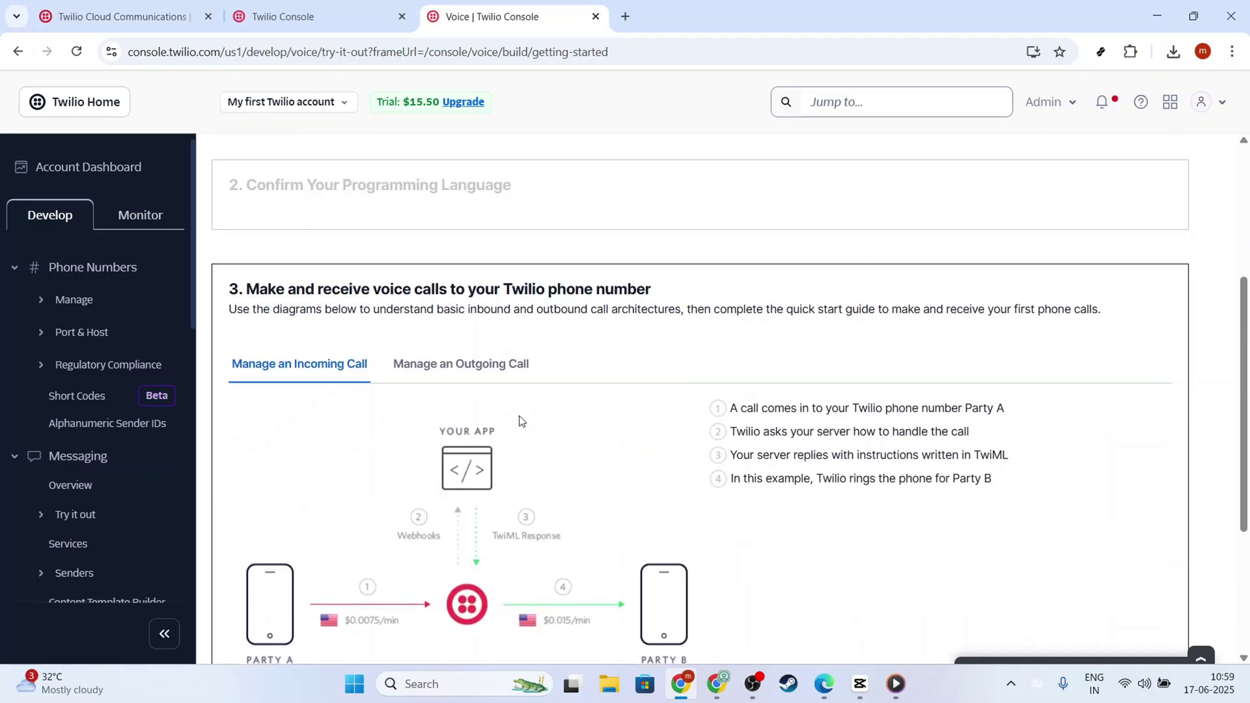
scroll(521, 420, down, 4)
click(469, 525)
scroll(572, 391, up, 3)
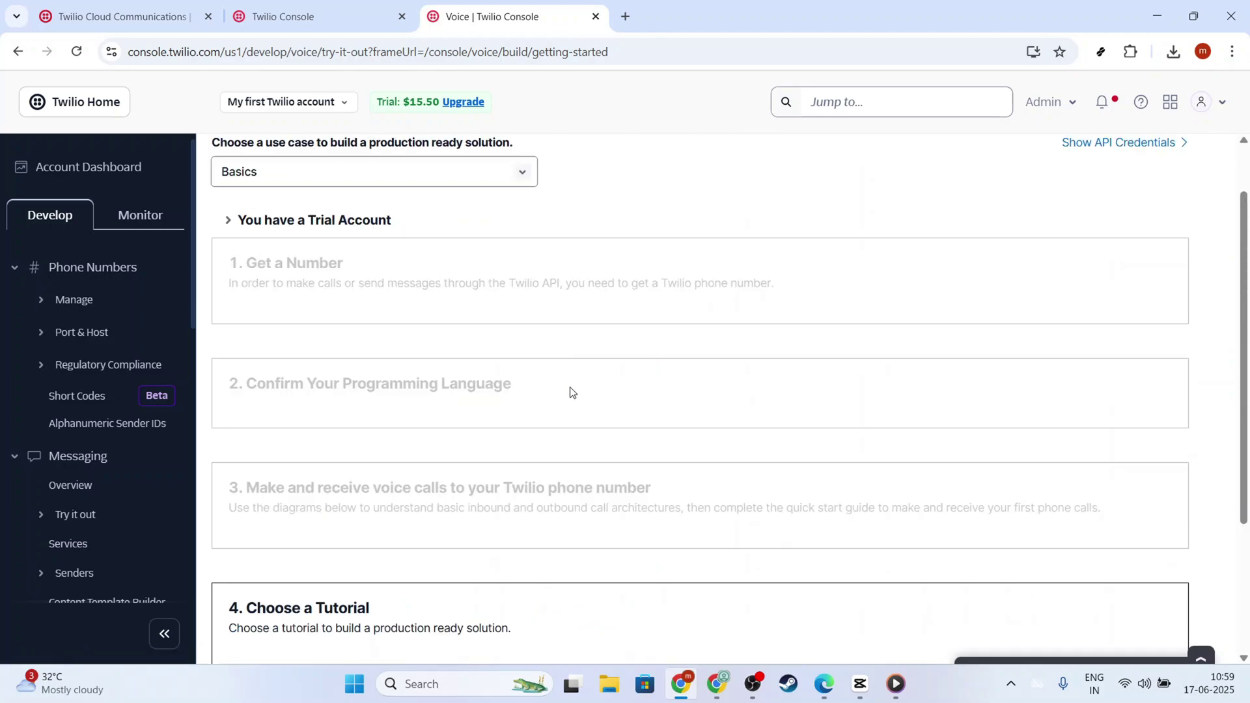
scroll(563, 407, down, 4)
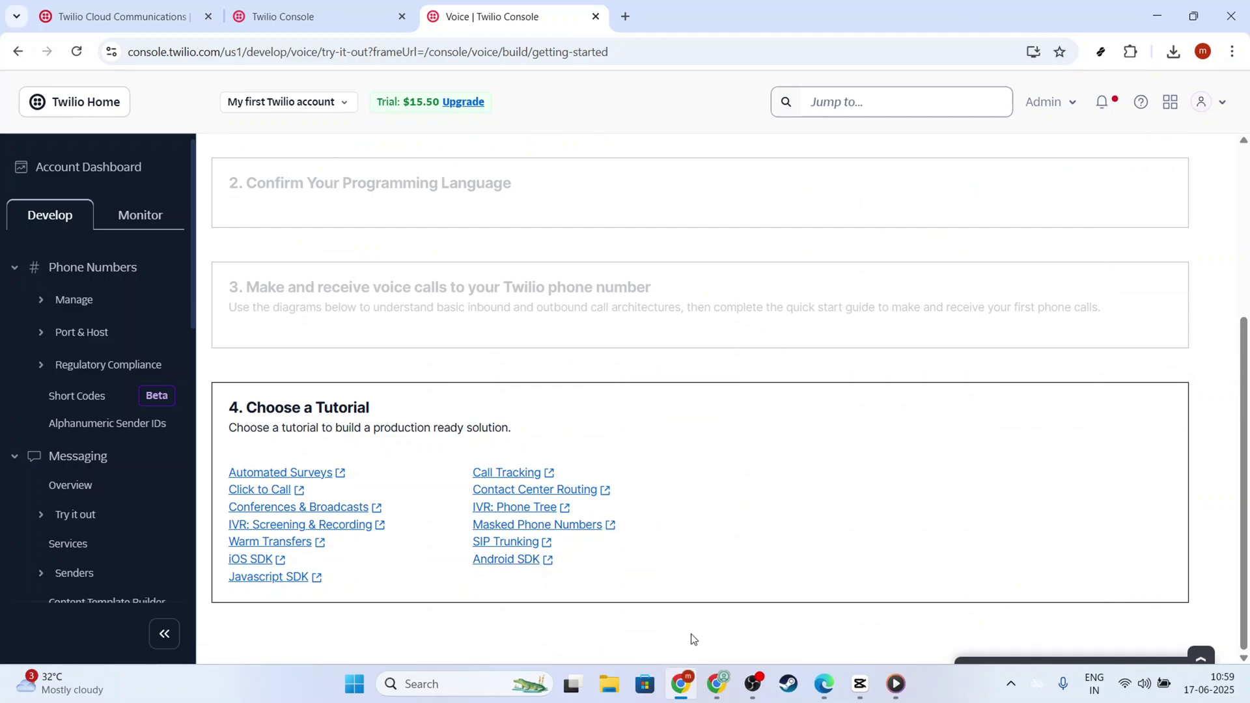
Step: Collapse and re-expand the side navigation, then open and close the Console satisfaction survey
click(164, 634)
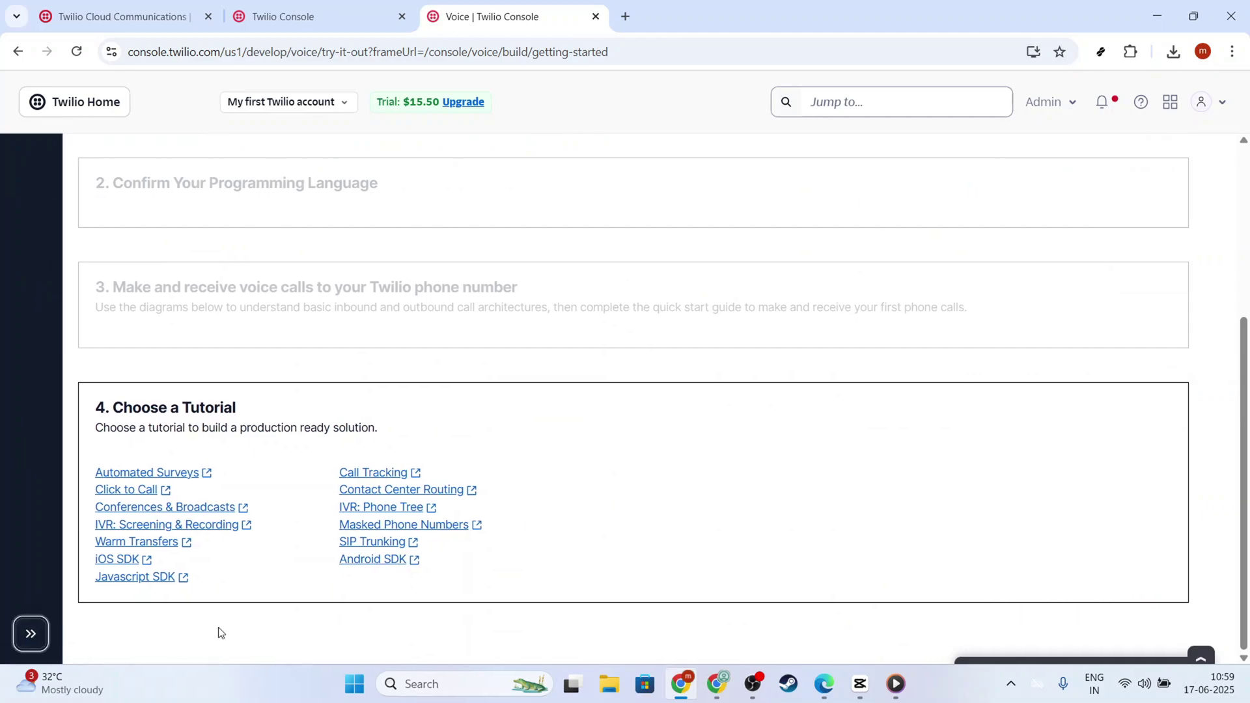
click(31, 634)
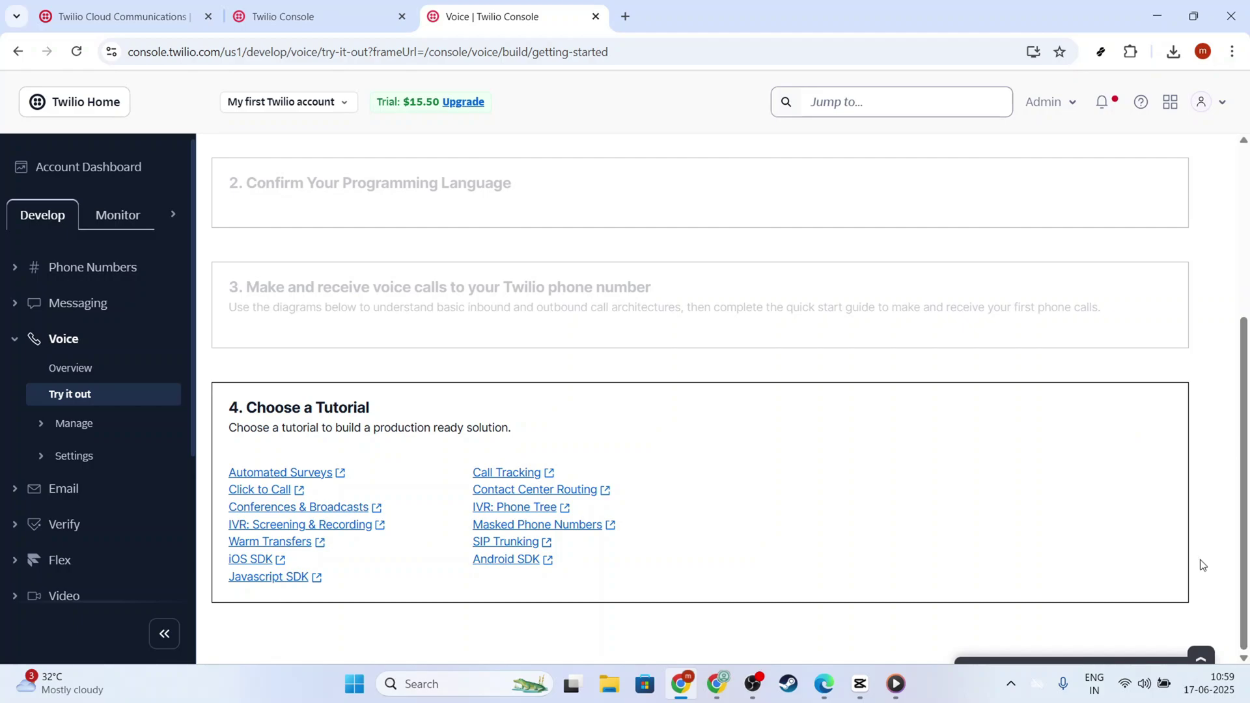
click(1199, 660)
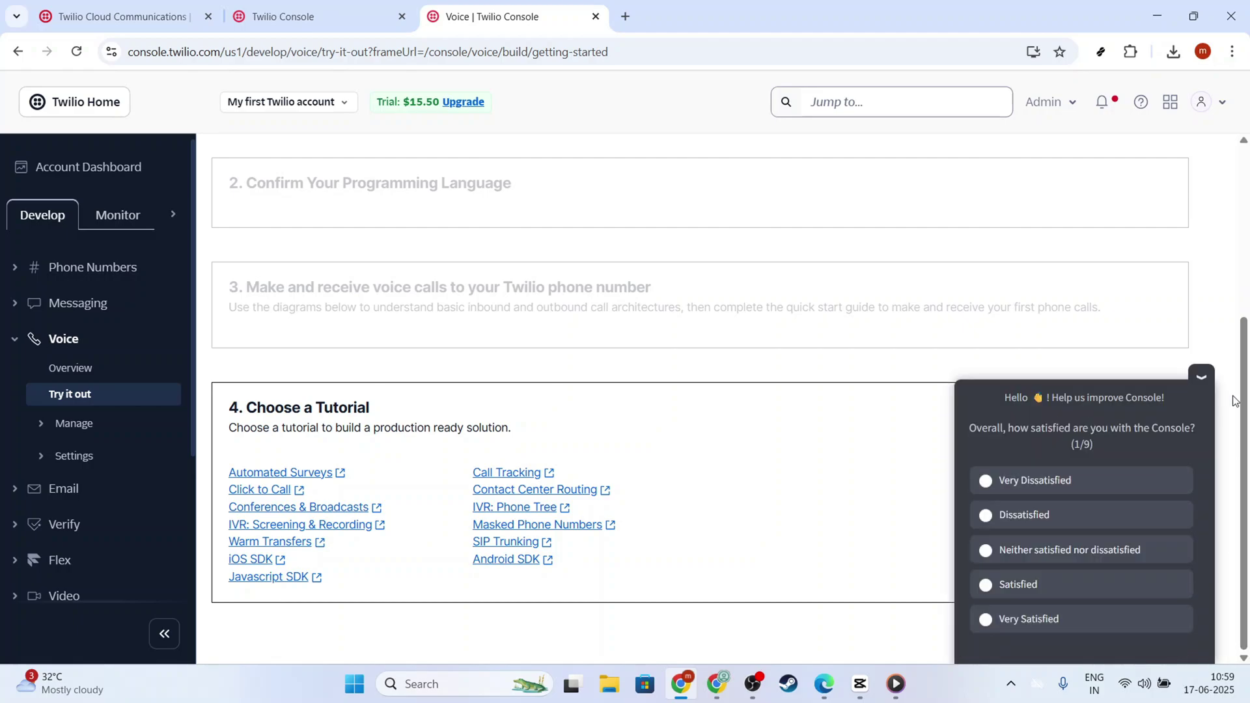
click(1202, 377)
Step: Switch the side navigation to Monitor and look through the Programmable Voice use case options, keeping Basics
scroll(486, 379, up, 4)
click(123, 221)
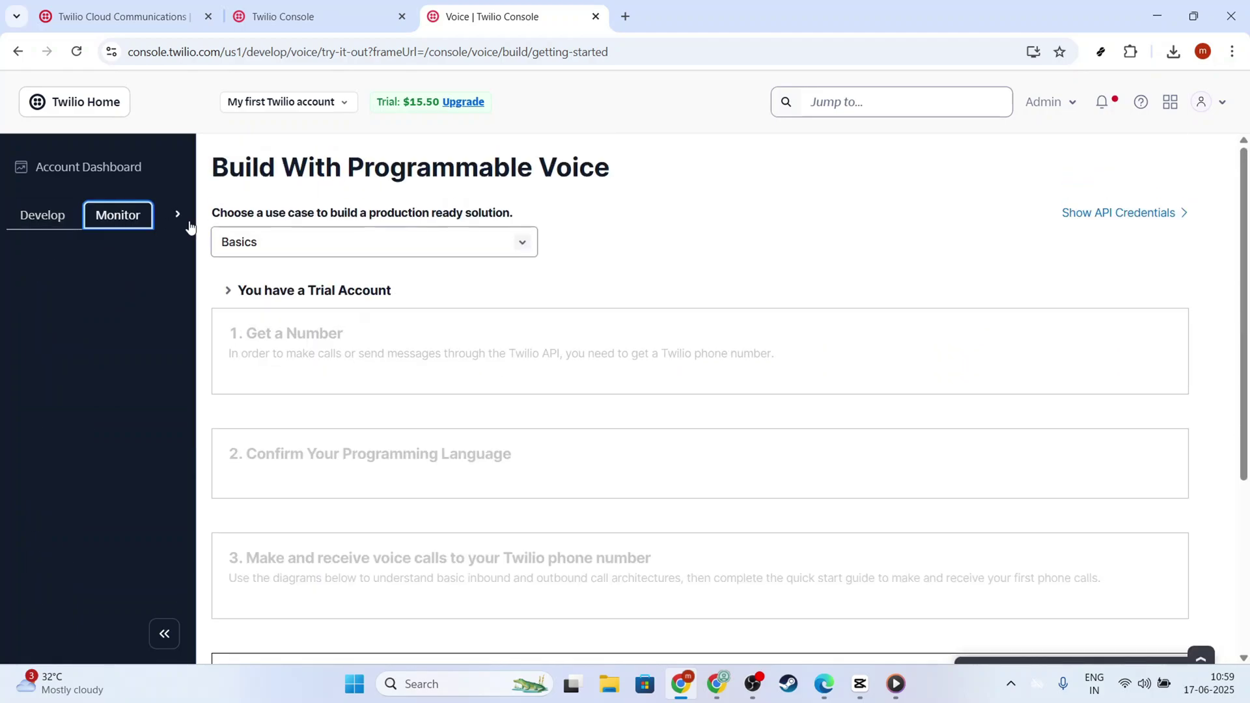
click(522, 246)
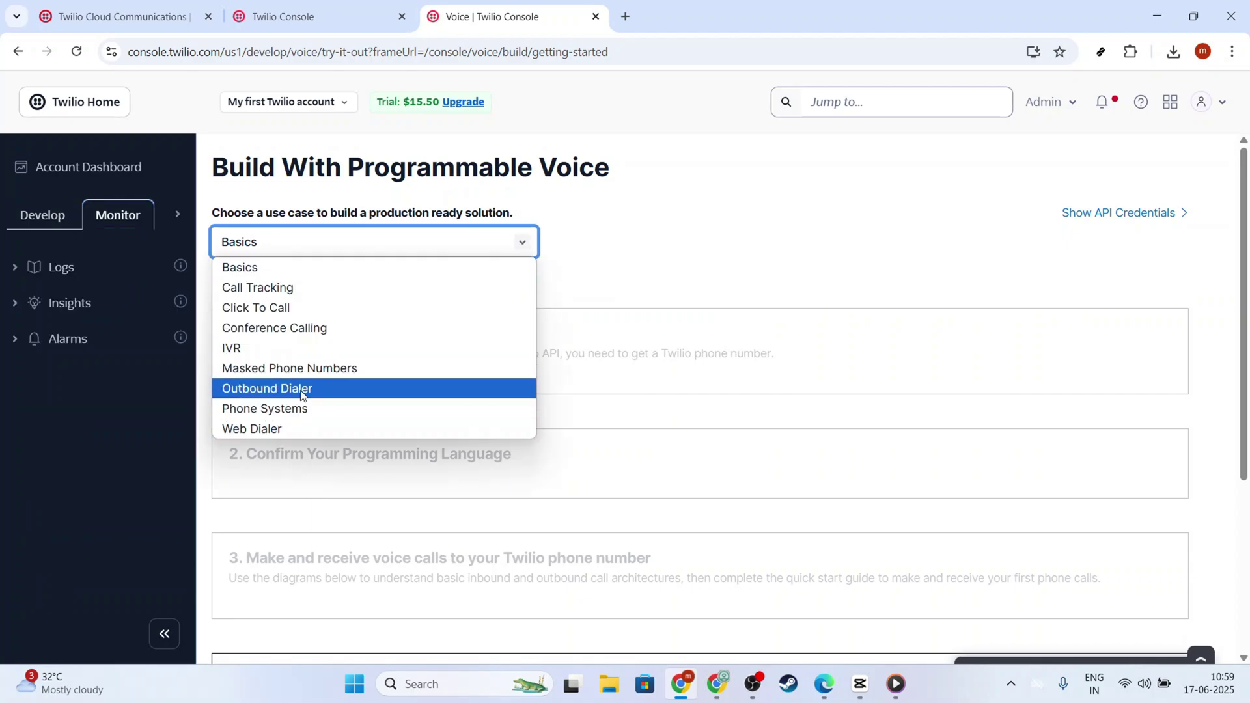
click(570, 447)
scroll(620, 451, down, 4)
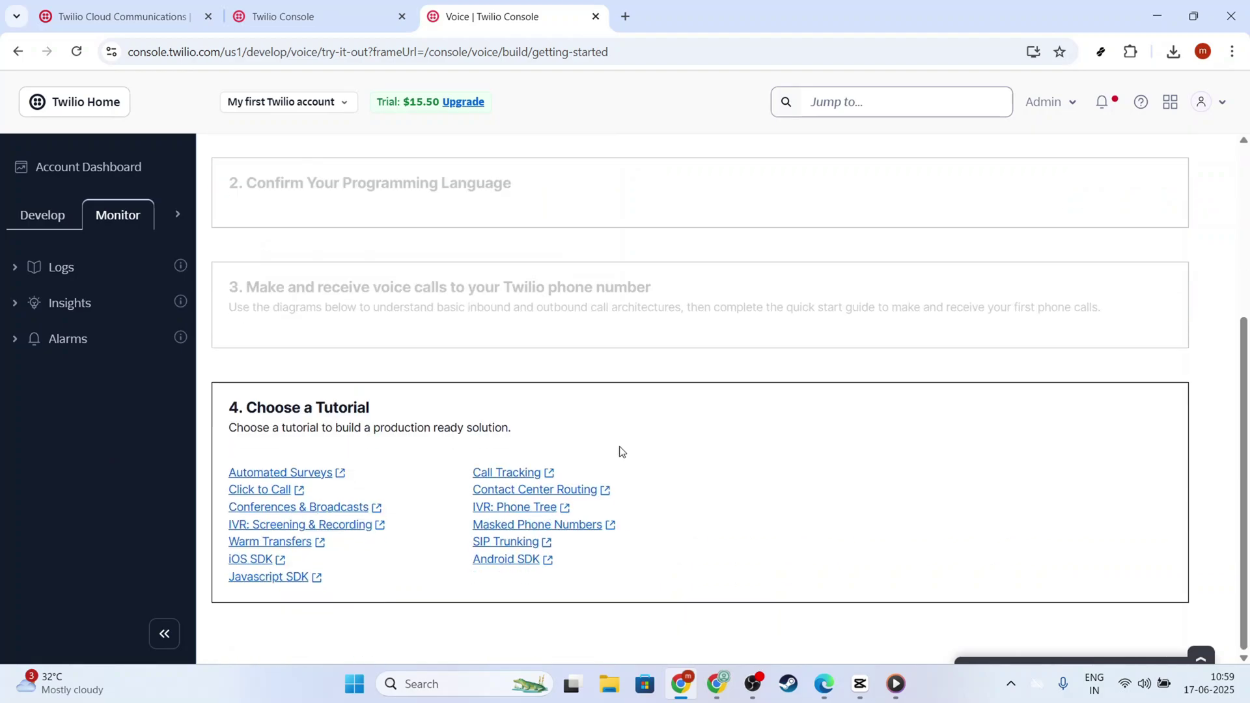
scroll(625, 495, up, 4)
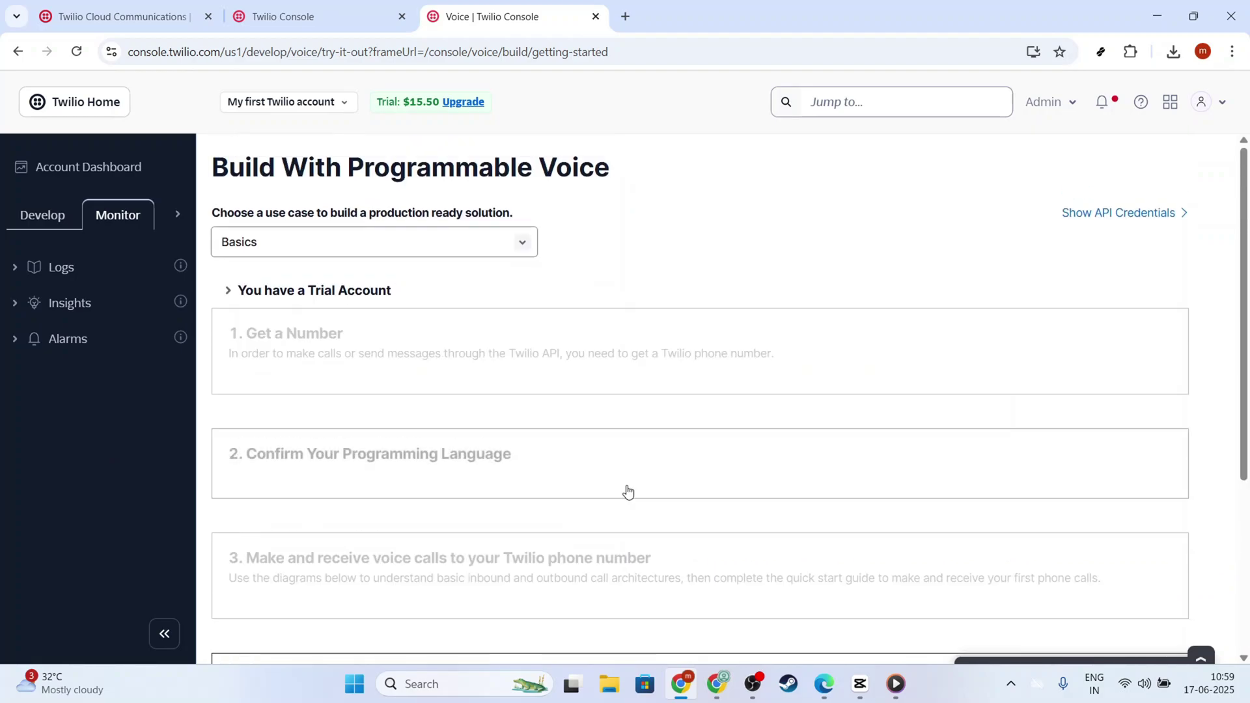
Step: Open Account management from the admin options and review the account's General settings
click(1216, 112)
click(1070, 108)
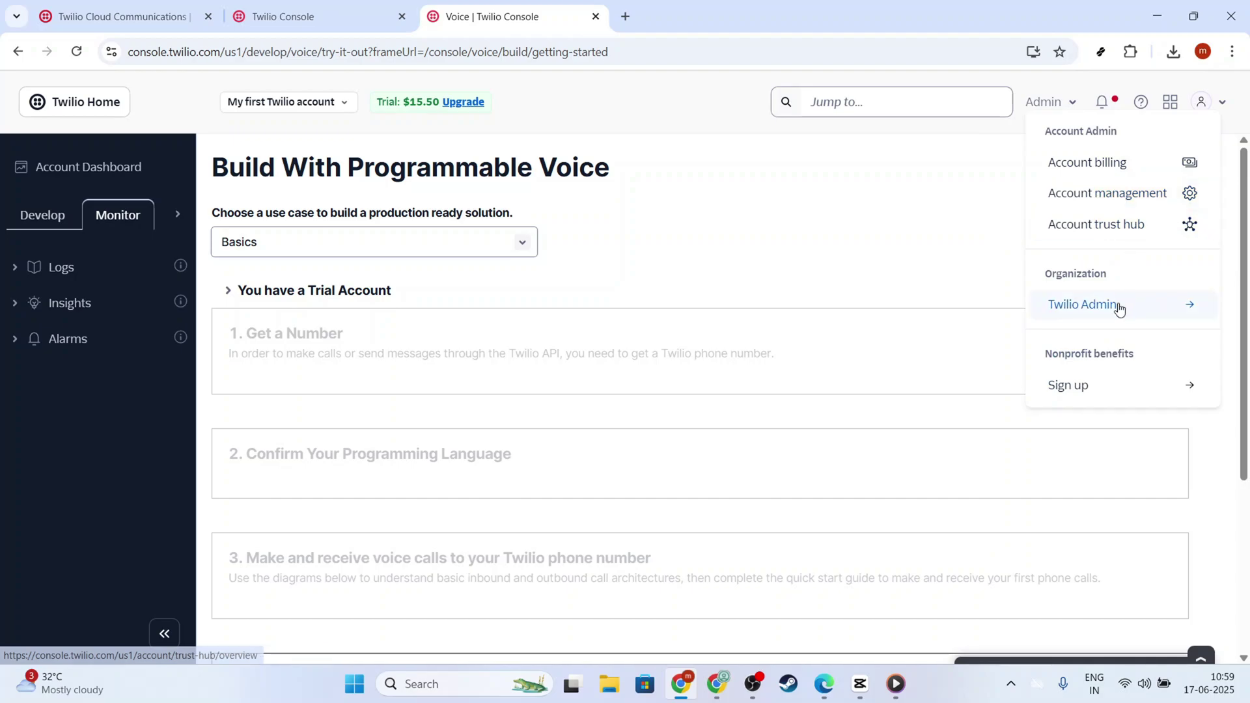
click(1134, 208)
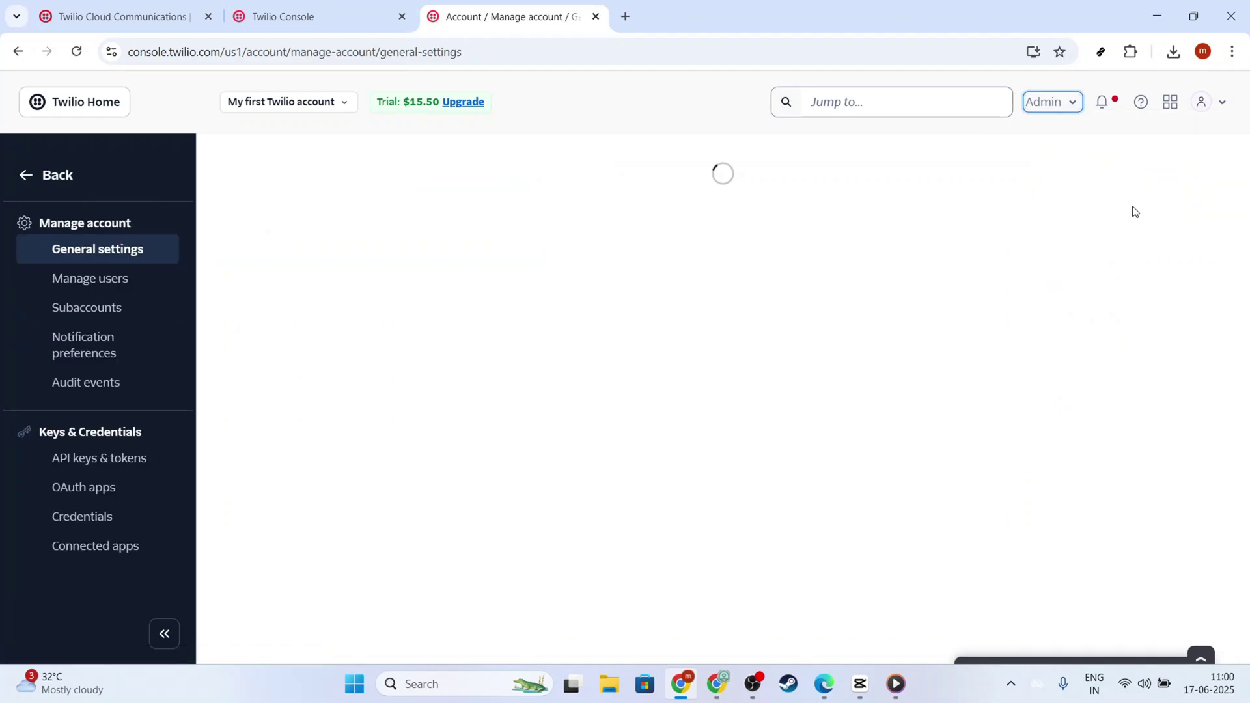
scroll(573, 417, down, 2)
scroll(579, 417, up, 2)
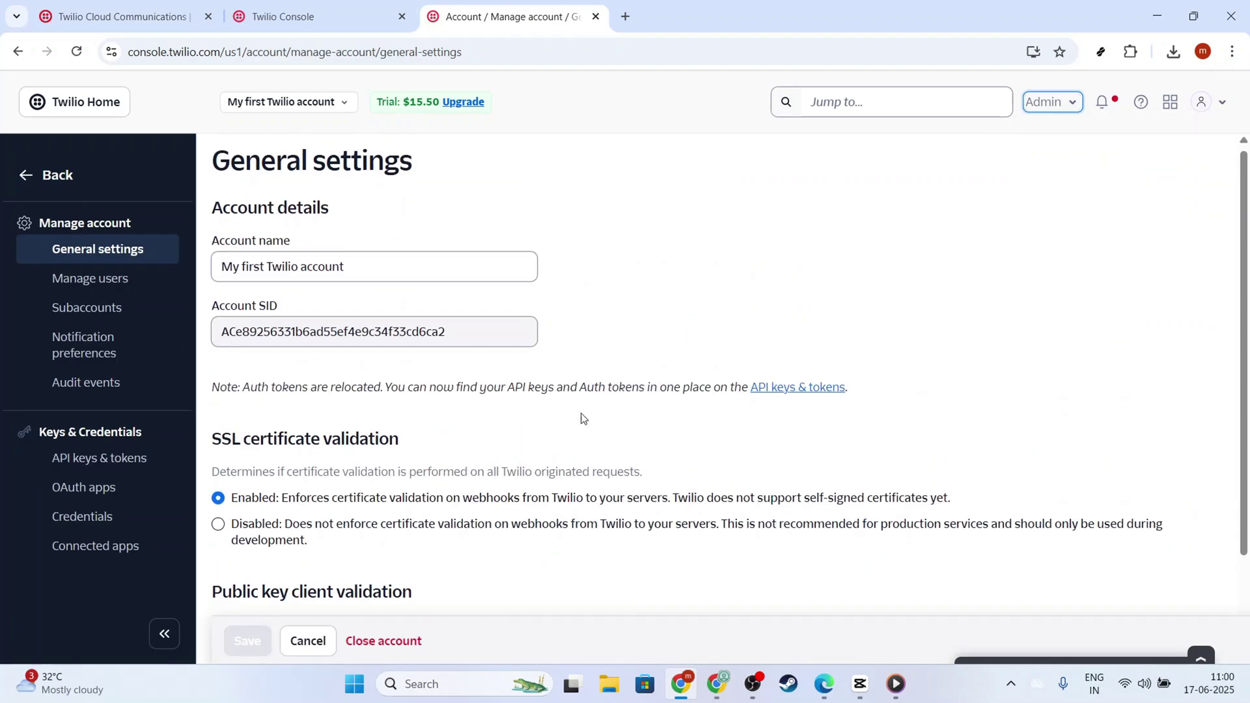
Step: Open Twilio Admin for the organization and dismiss its welcome message
click(1070, 105)
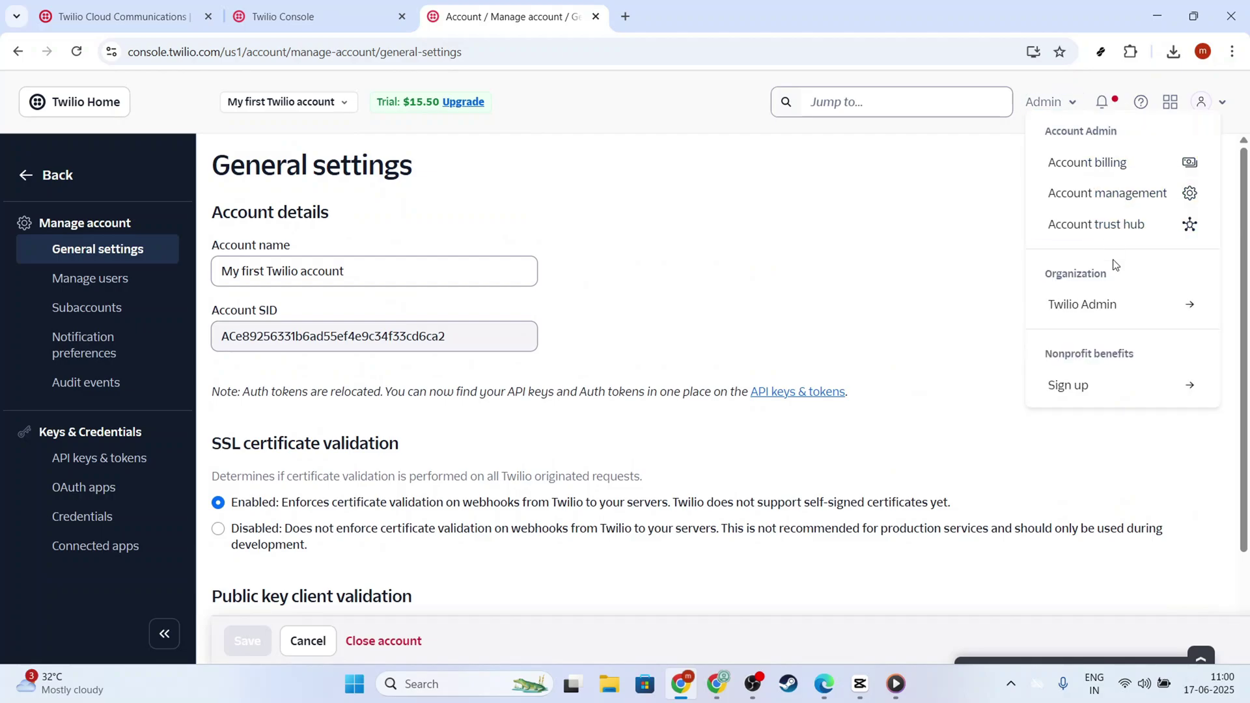
click(1094, 306)
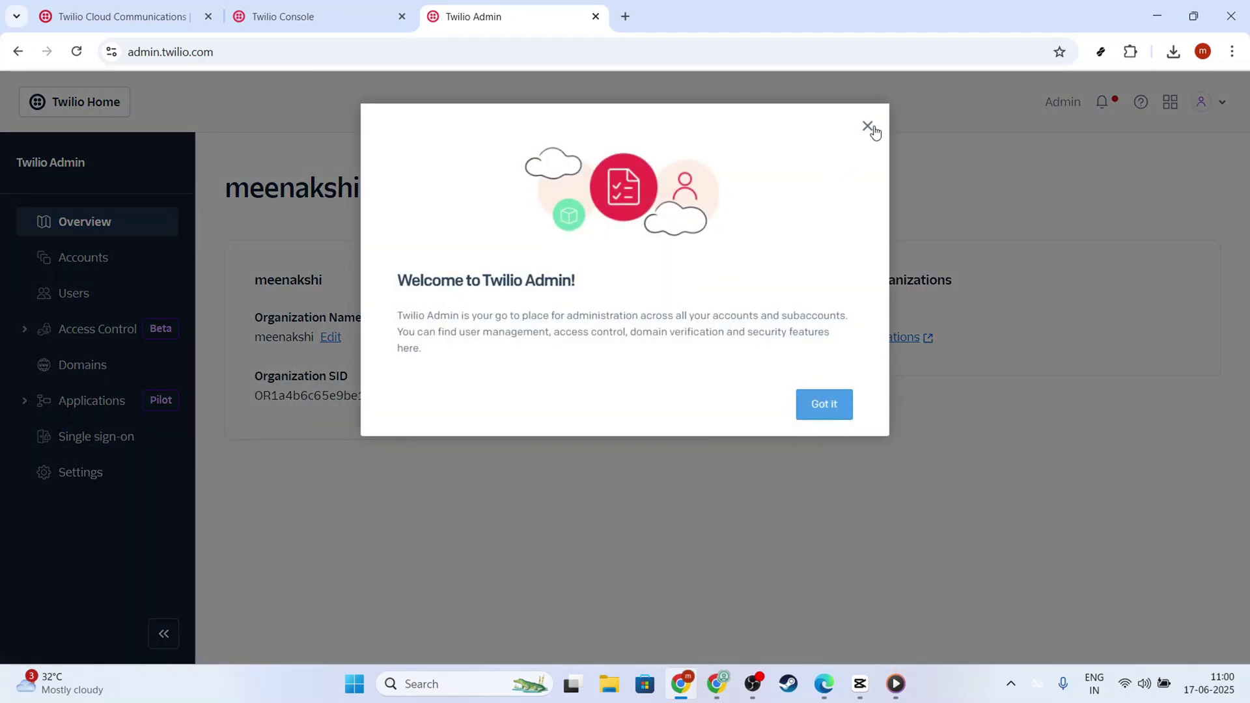
click(868, 126)
Step: Return to the Twilio Console dashboard, review its contents down to Account Info, and show the Develop navigation
click(352, 30)
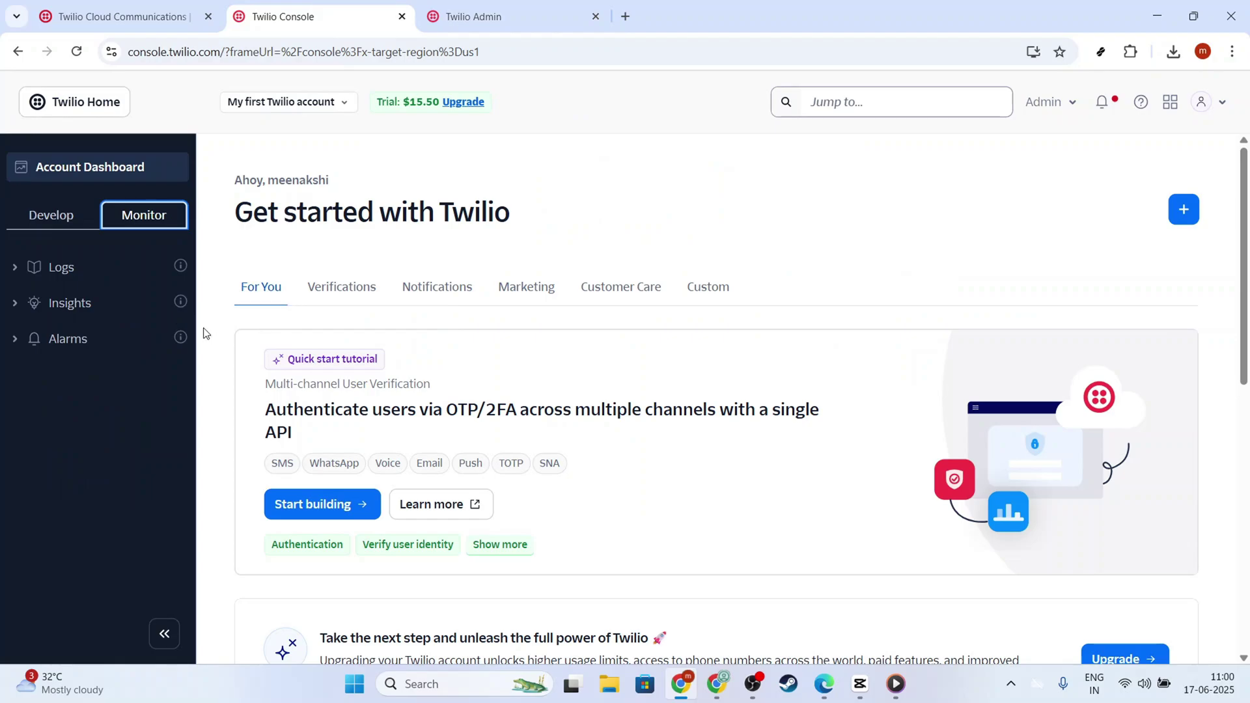
scroll(736, 365, down, 8)
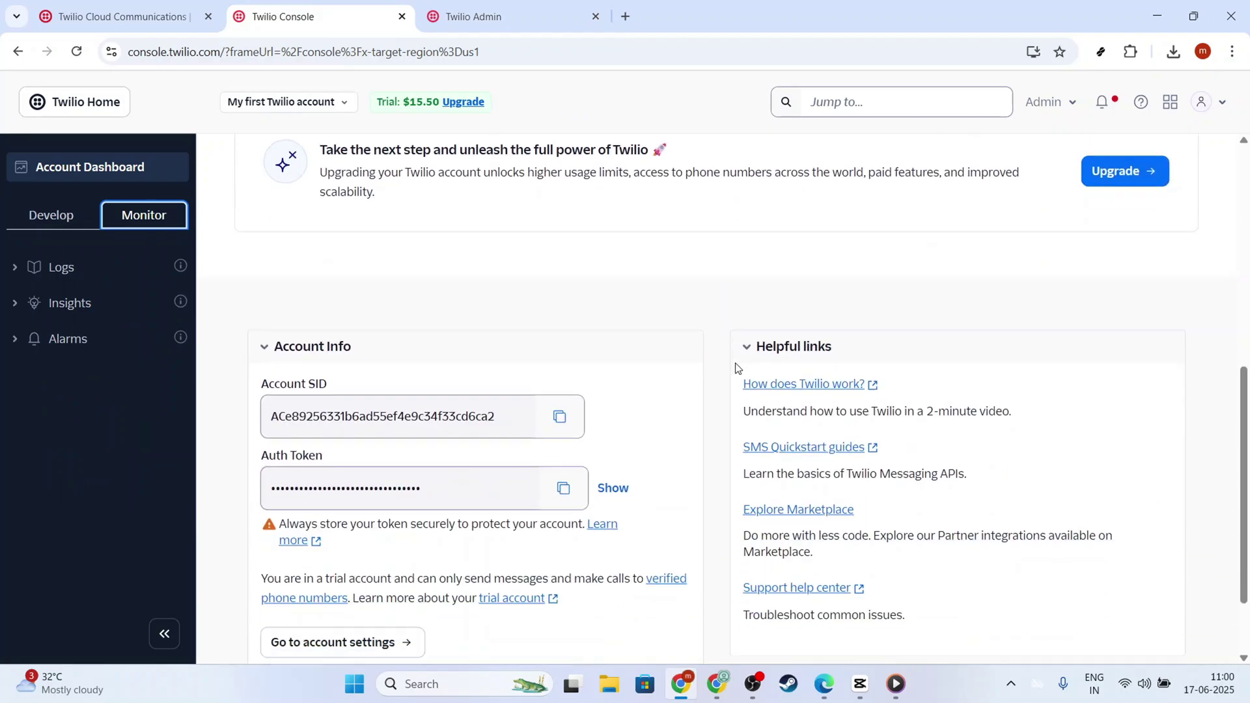
scroll(742, 368, up, 8)
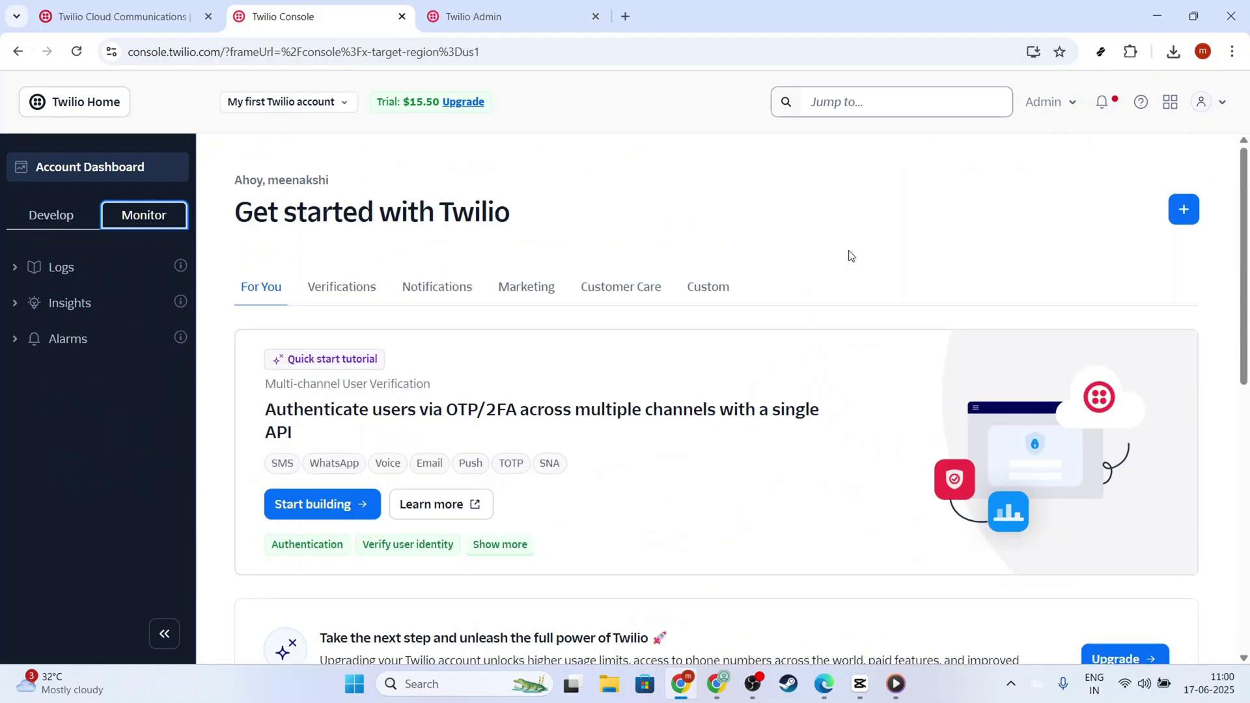
click(52, 216)
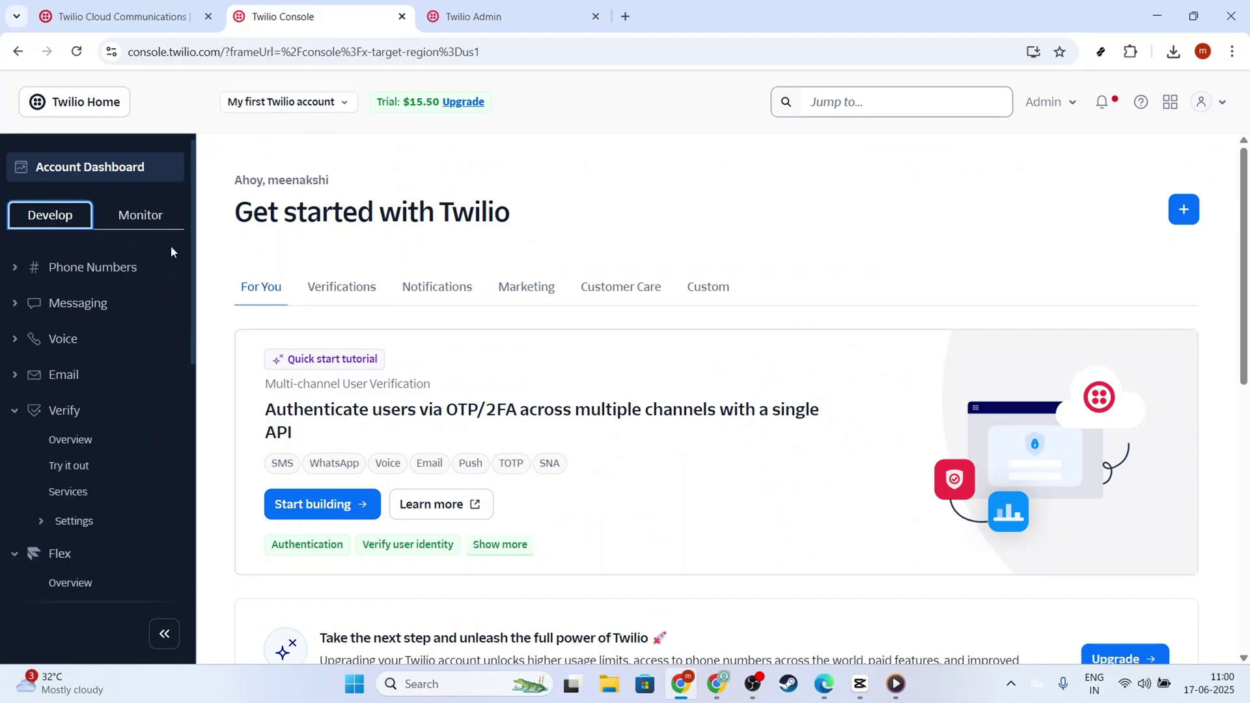
Step: Check the available trial balance in the account's Billing Overview and open the product usage summary
click(1042, 102)
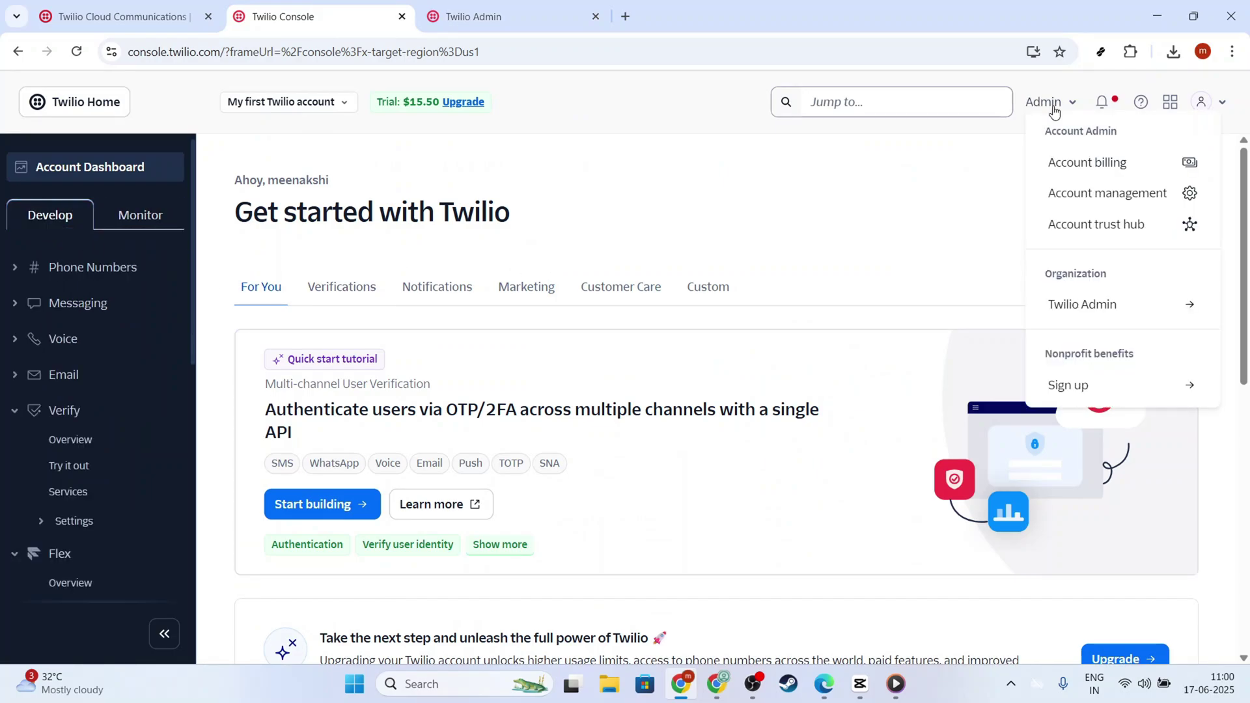
click(1121, 164)
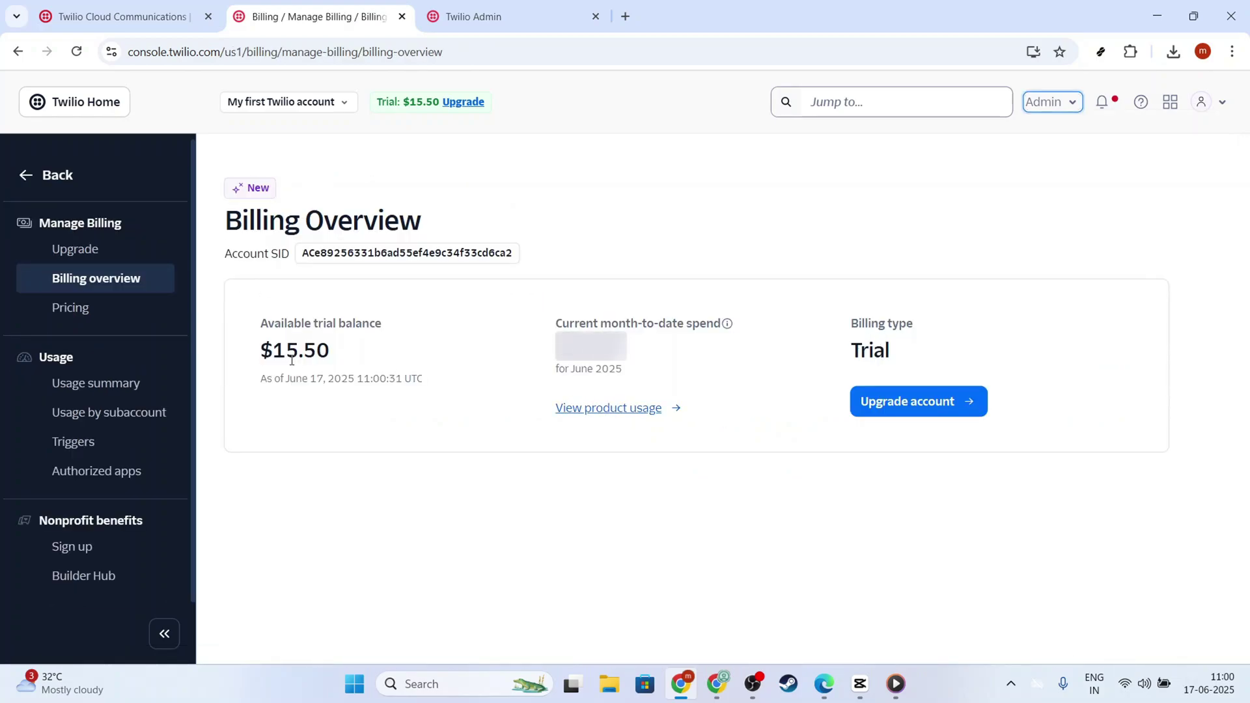
drag(330, 351, 259, 352)
click(319, 442)
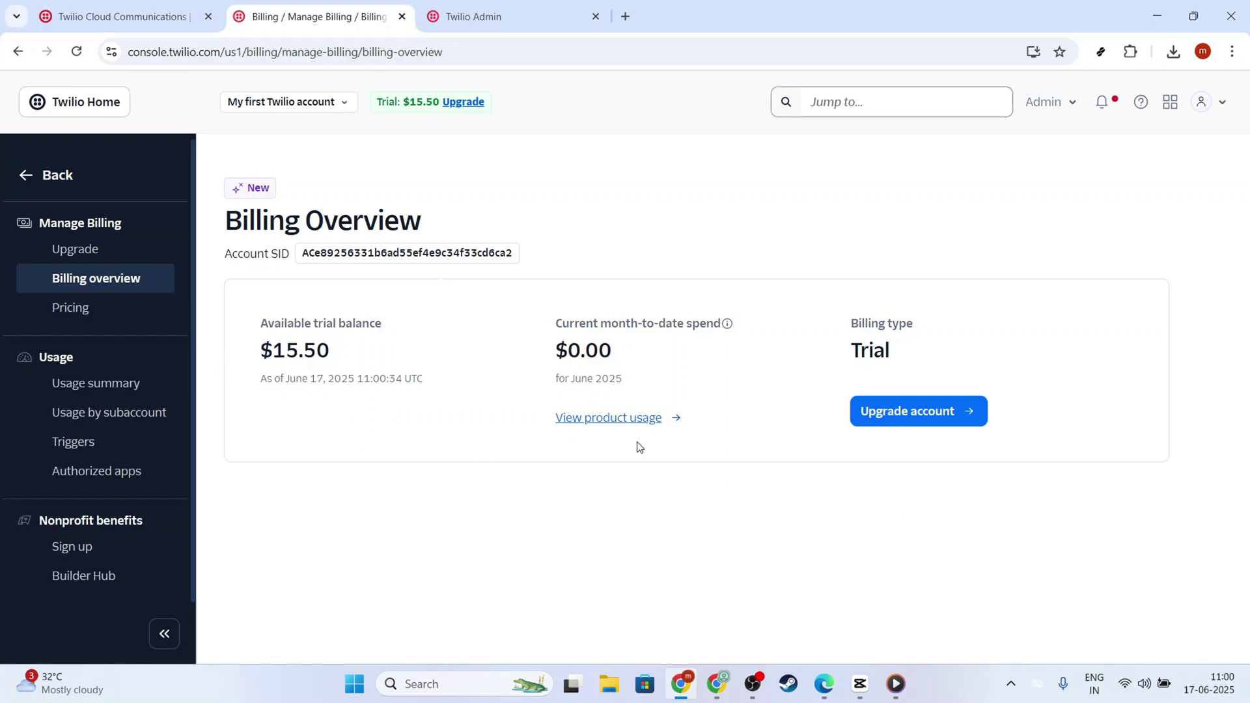
click(640, 419)
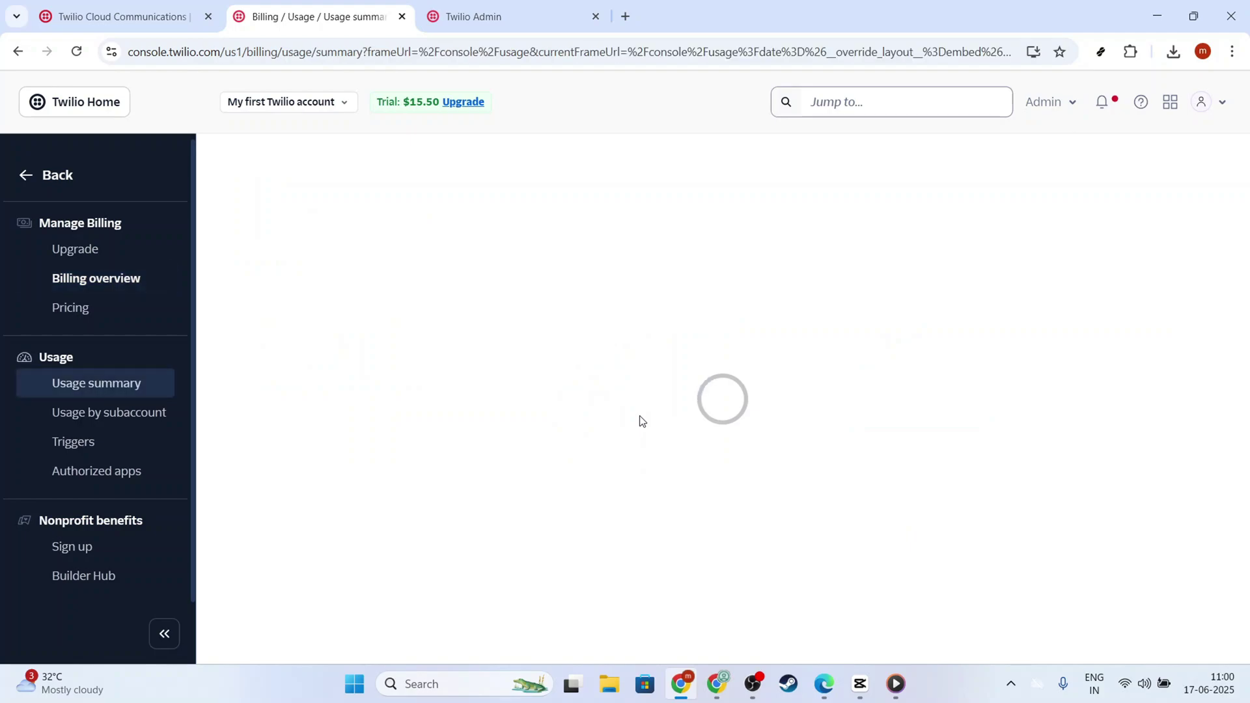